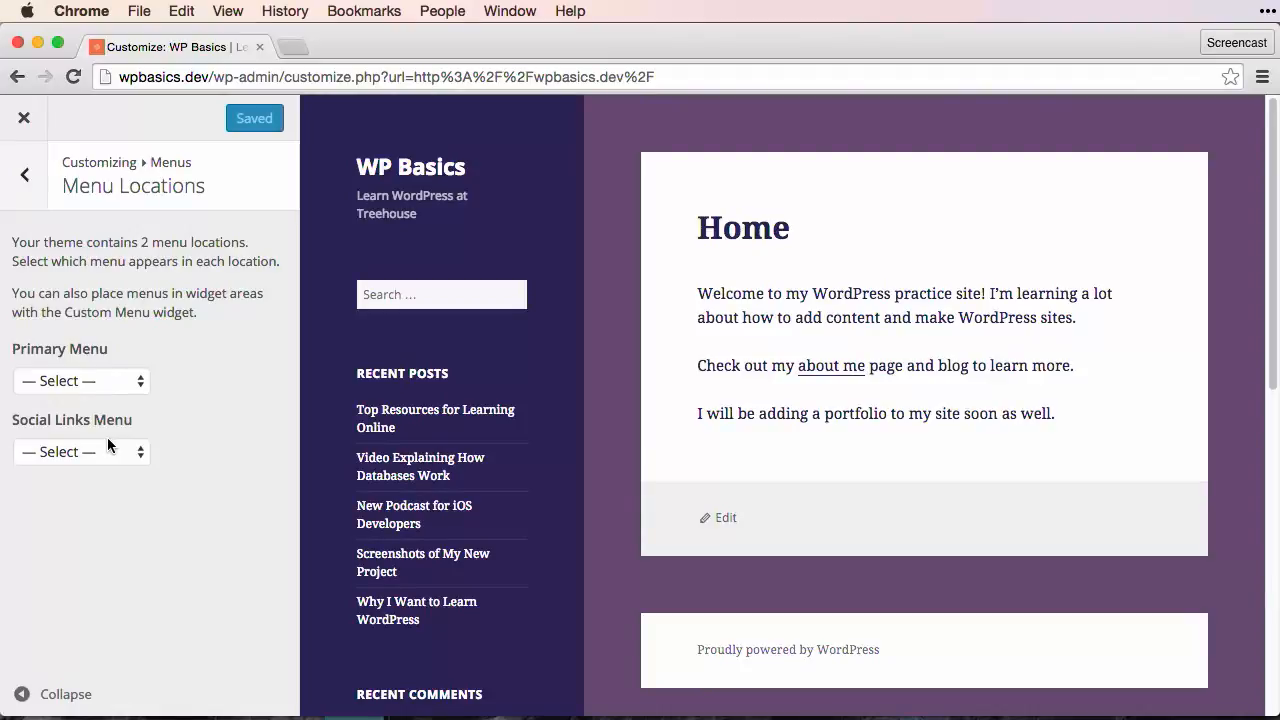
Step: Create a new menu named "Main Menu"
left_click(26, 190)
left_click(245, 298)
left_click(175, 344)
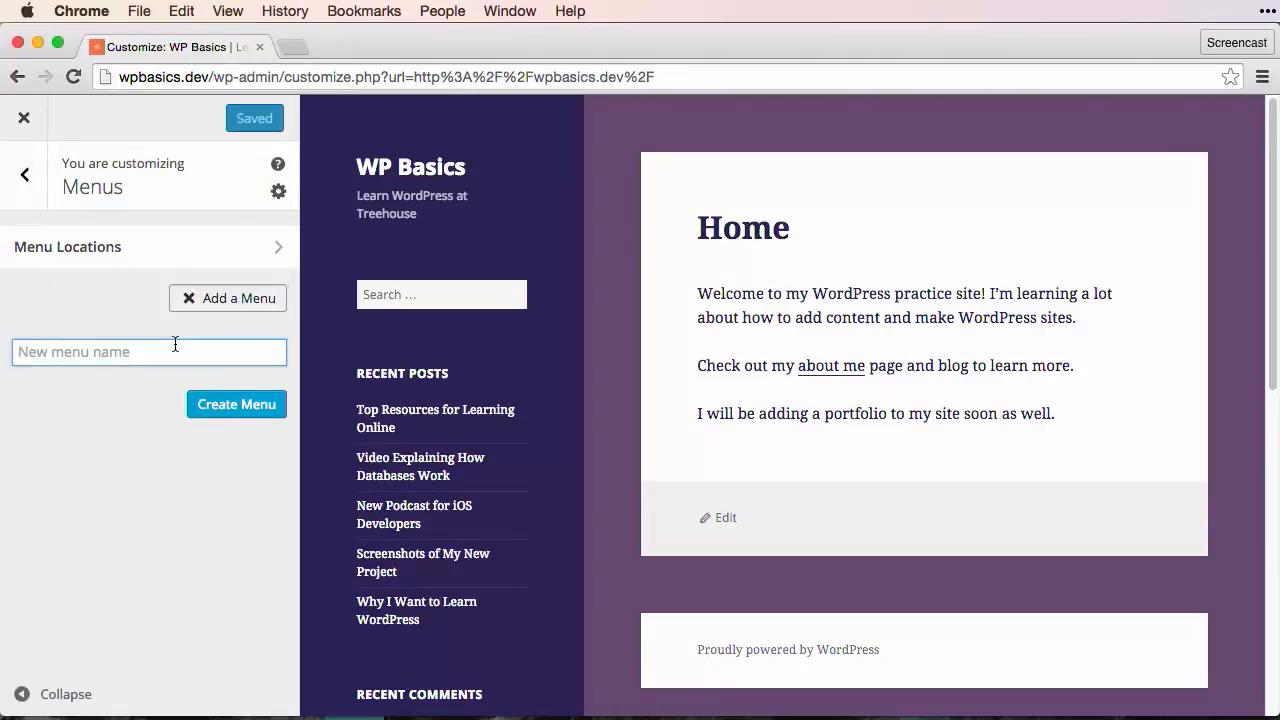
type("Main Menu")
left_click(235, 405)
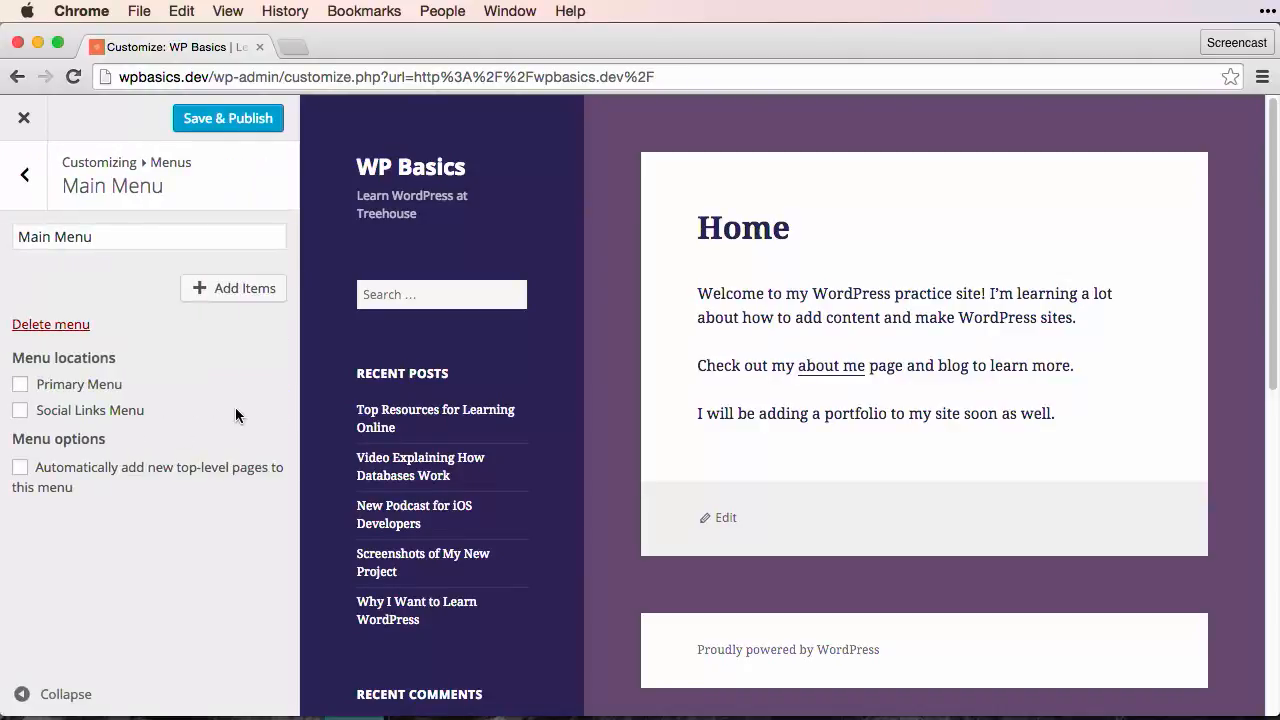
Step: Add the Home custom link and the About Me and Blog pages to Main Menu, and assign it to the Primary Menu location
left_click(224, 298)
left_click(436, 221)
left_click(436, 221)
left_click(410, 273)
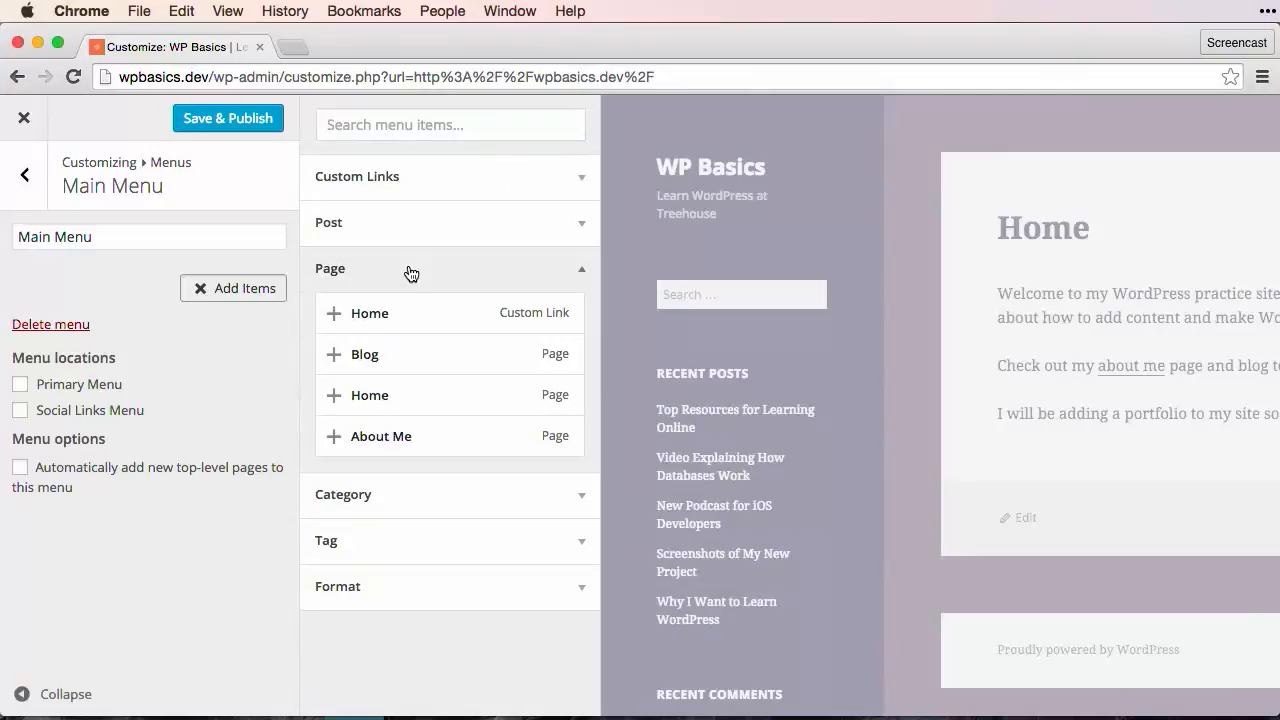
left_click(333, 313)
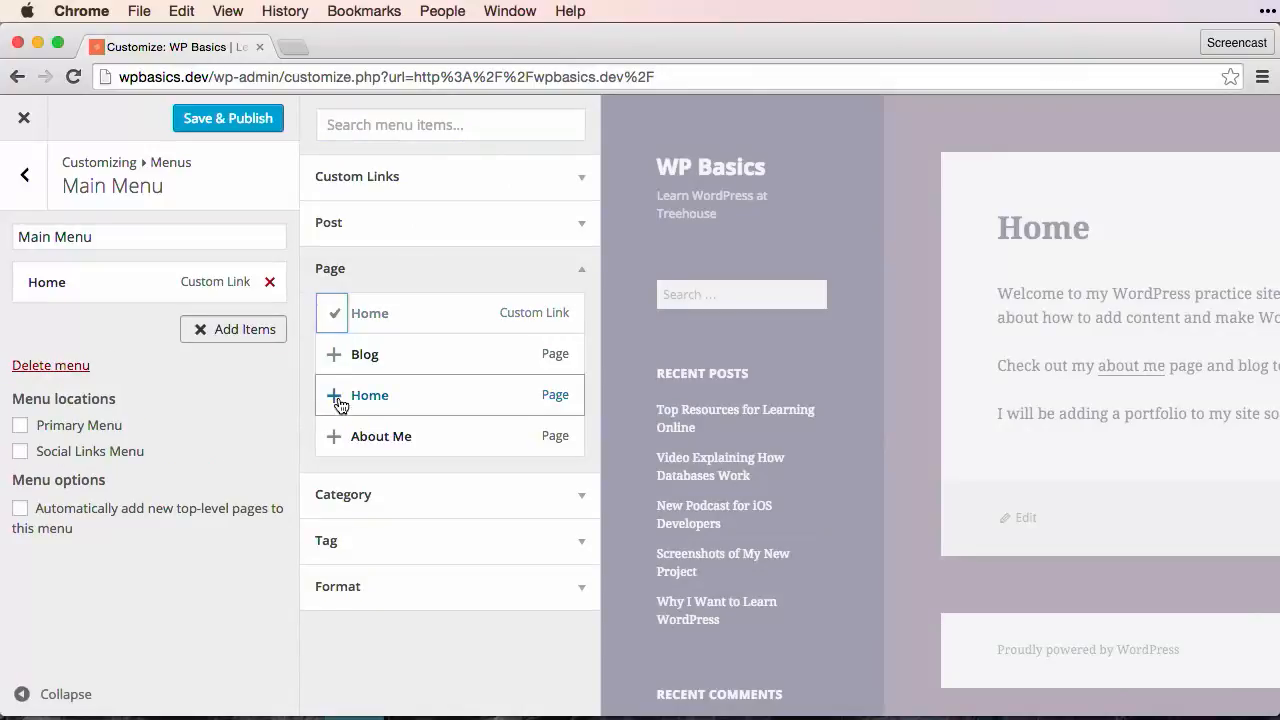
left_click(334, 436)
left_click(334, 356)
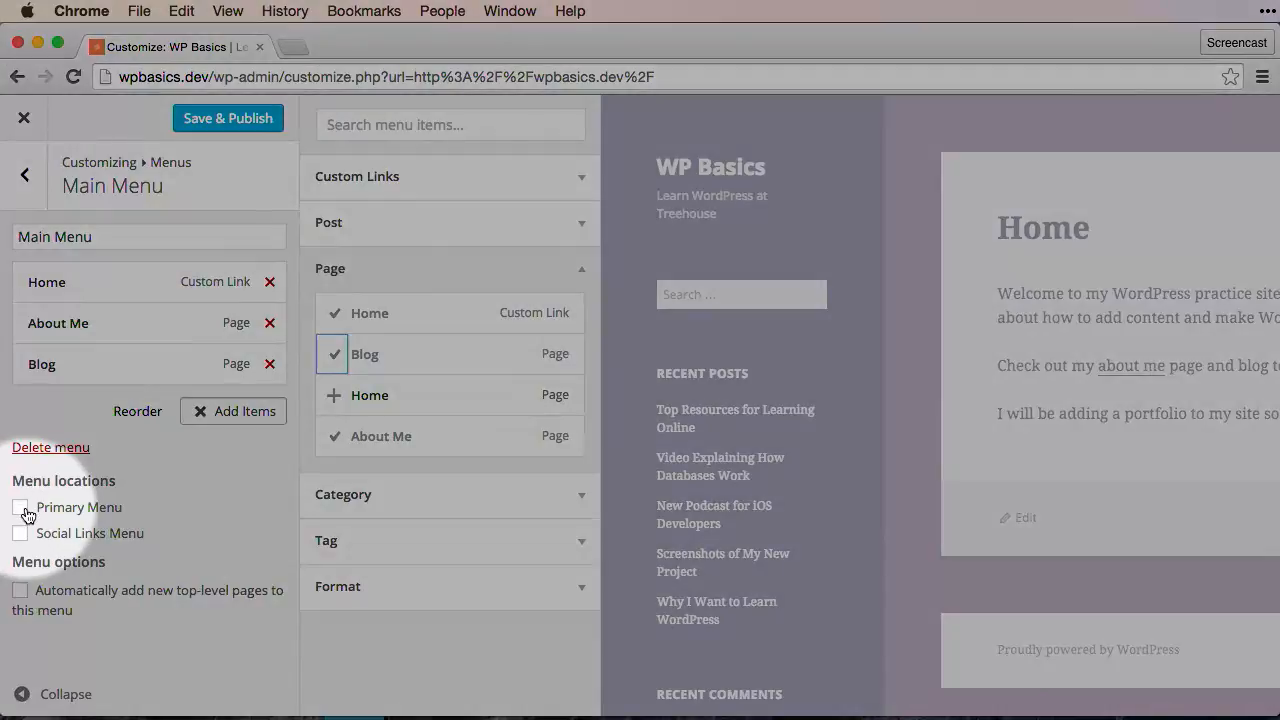
left_click(24, 510)
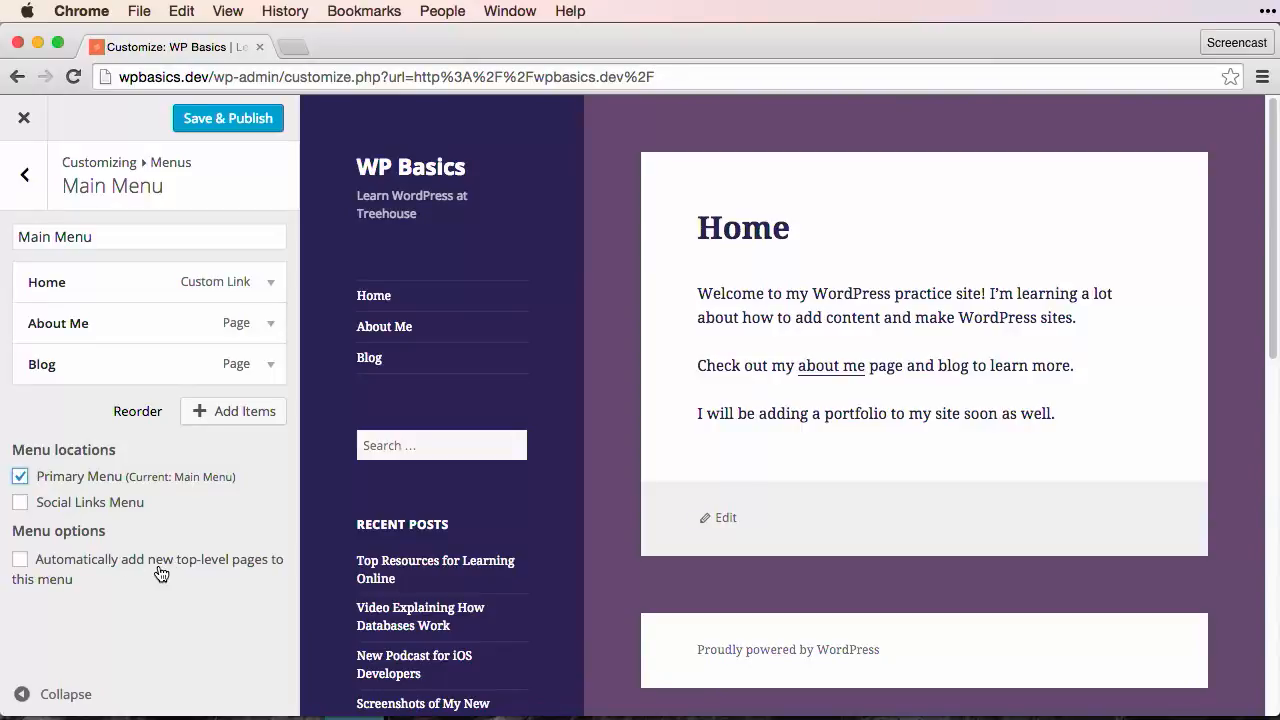
Step: Give the About Me menu item a description inviting visitors to learn more about the site owner
left_click(271, 323)
scroll(158, 462, "down", 3)
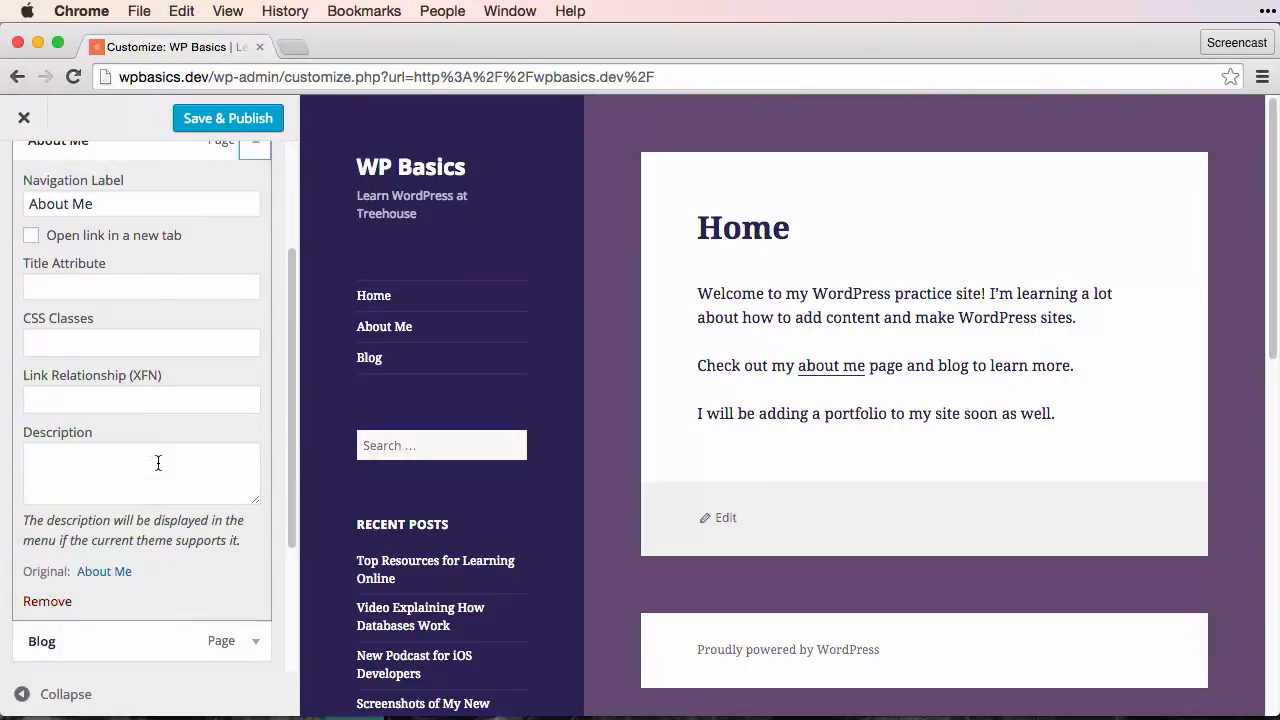
left_click(158, 463)
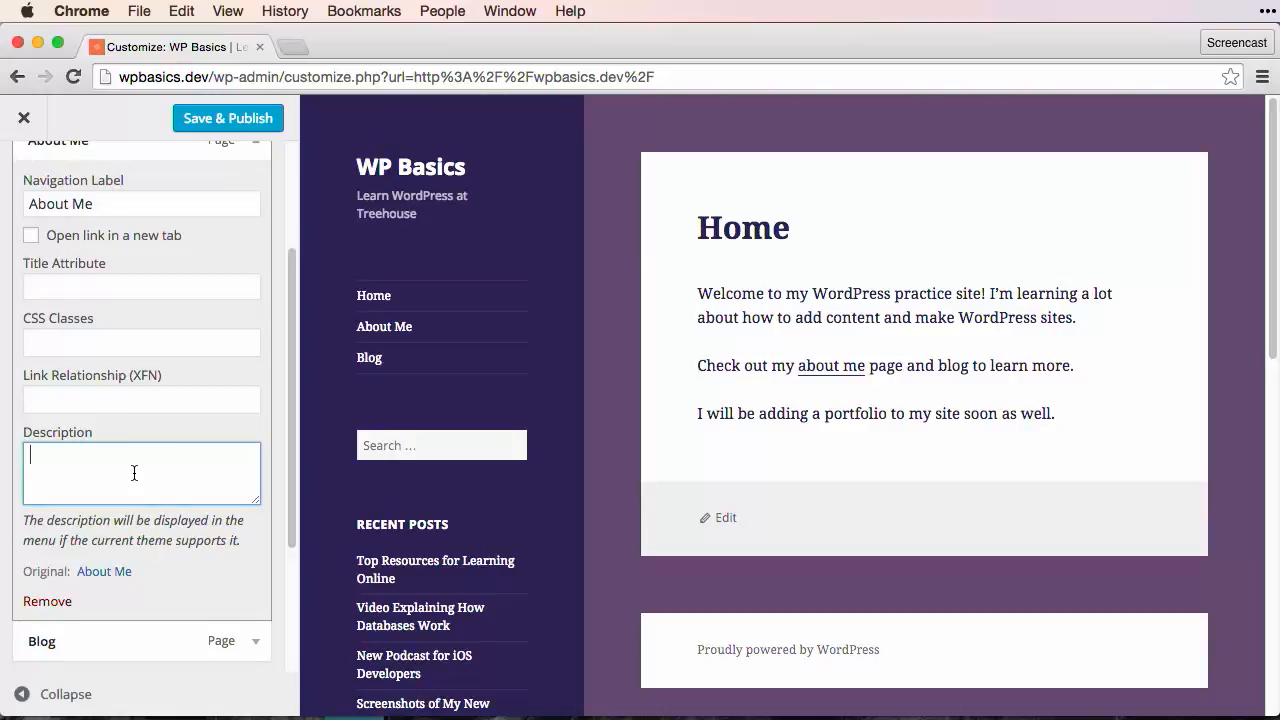
scroll(134, 472, "up", 3)
left_click(254, 326)
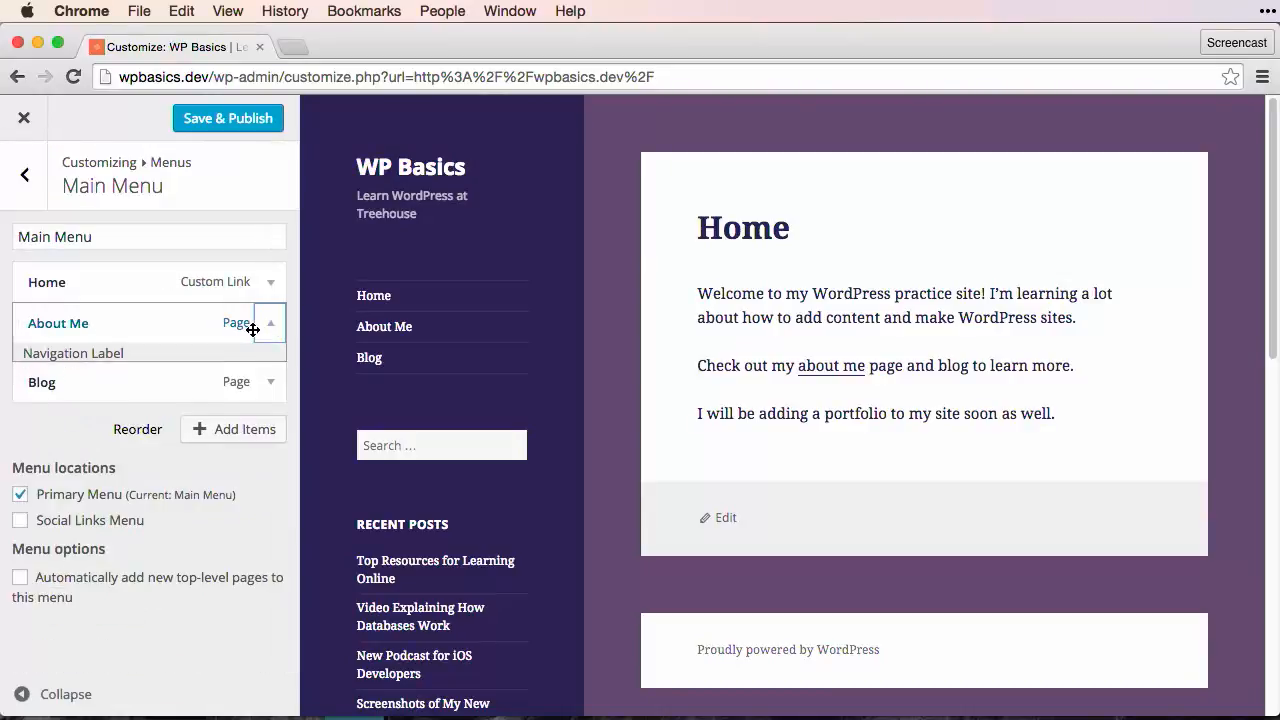
left_click(263, 333)
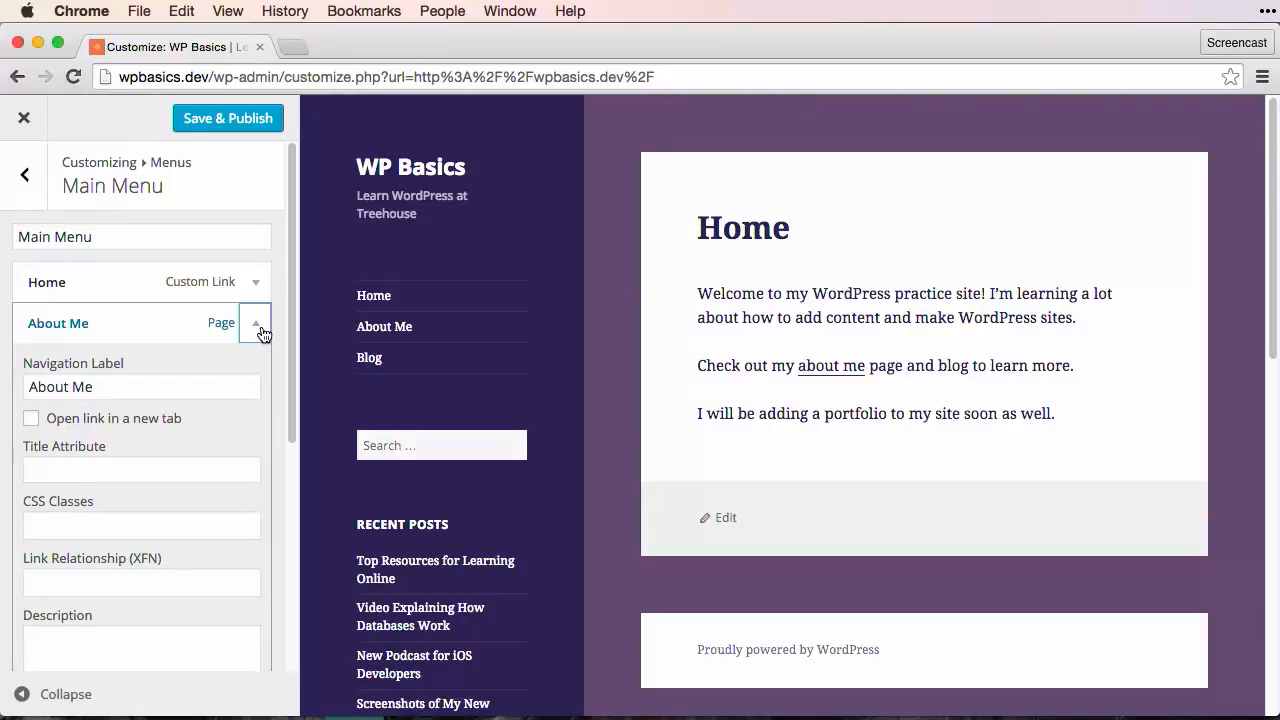
scroll(217, 417, "down", 1)
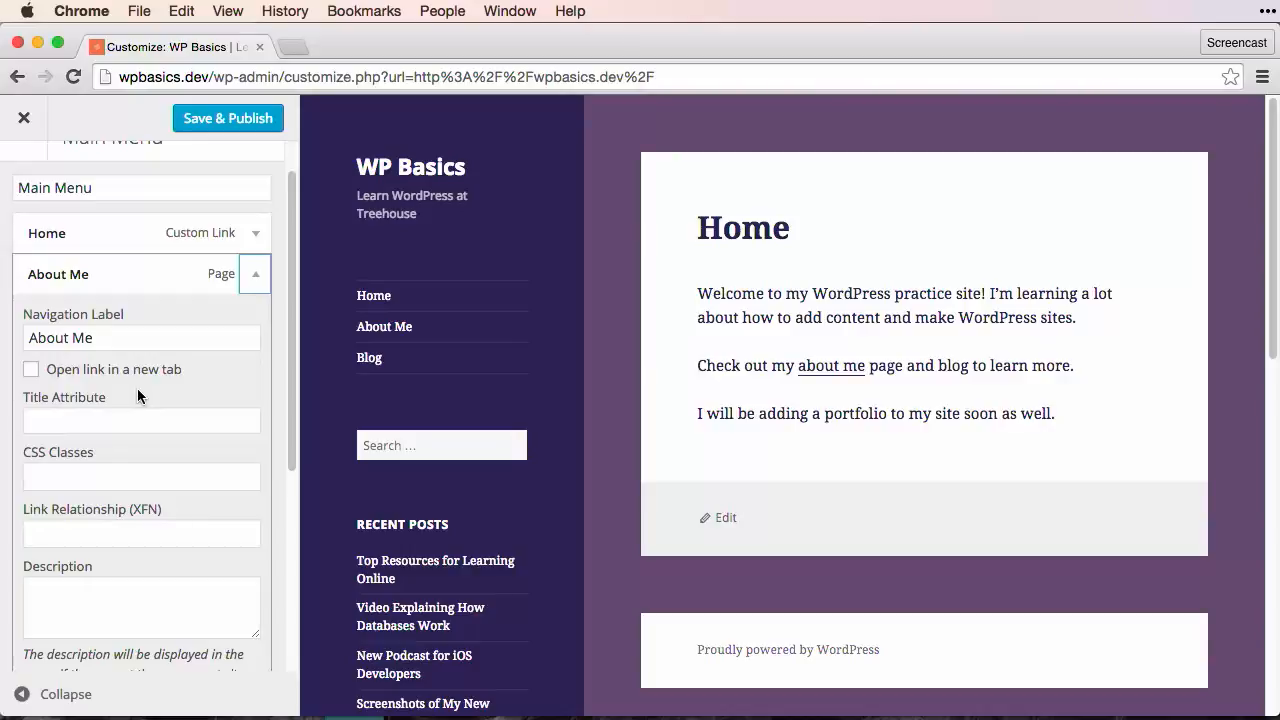
scroll(144, 401, "down", 2)
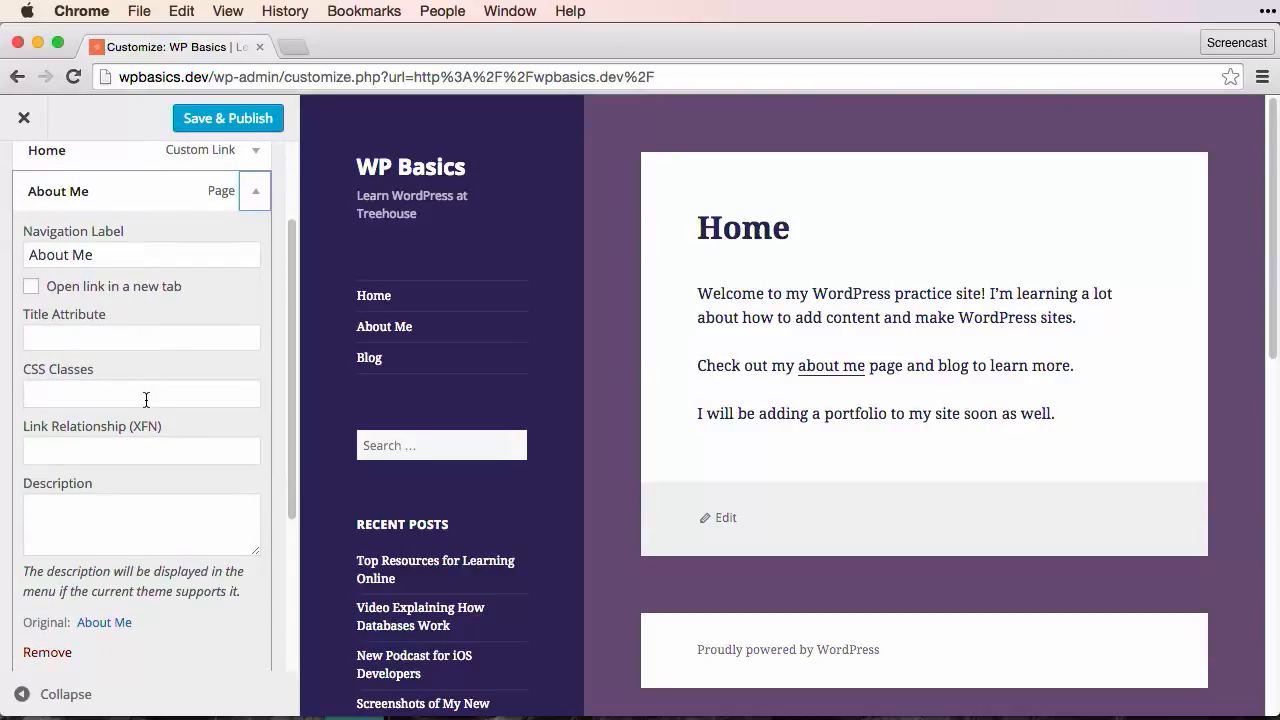
left_click(115, 524)
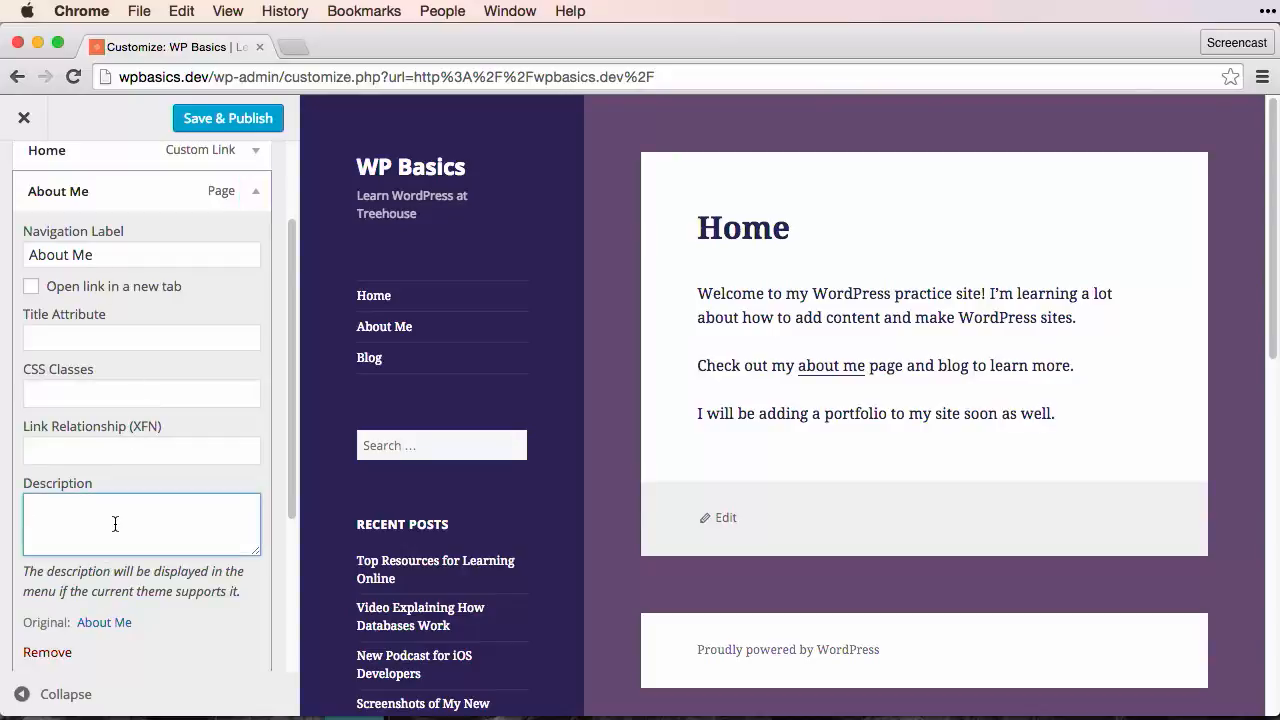
type("Learn more about Zac!")
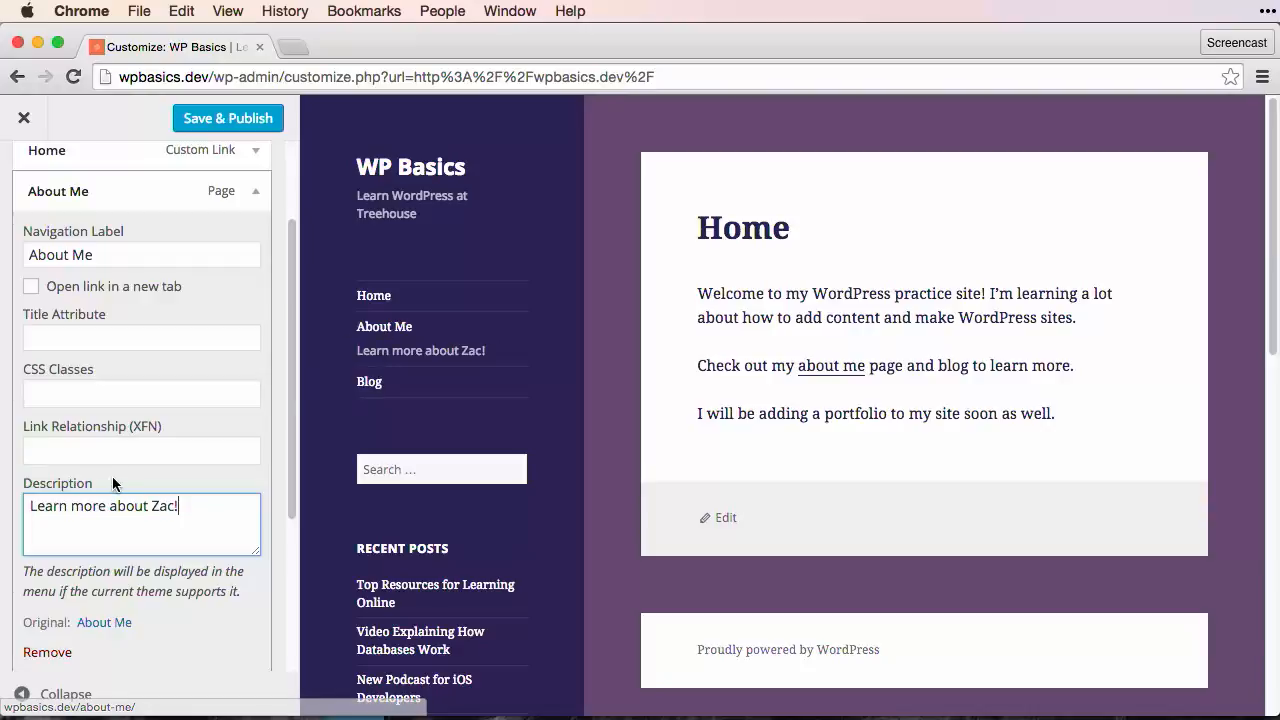
left_click(256, 196)
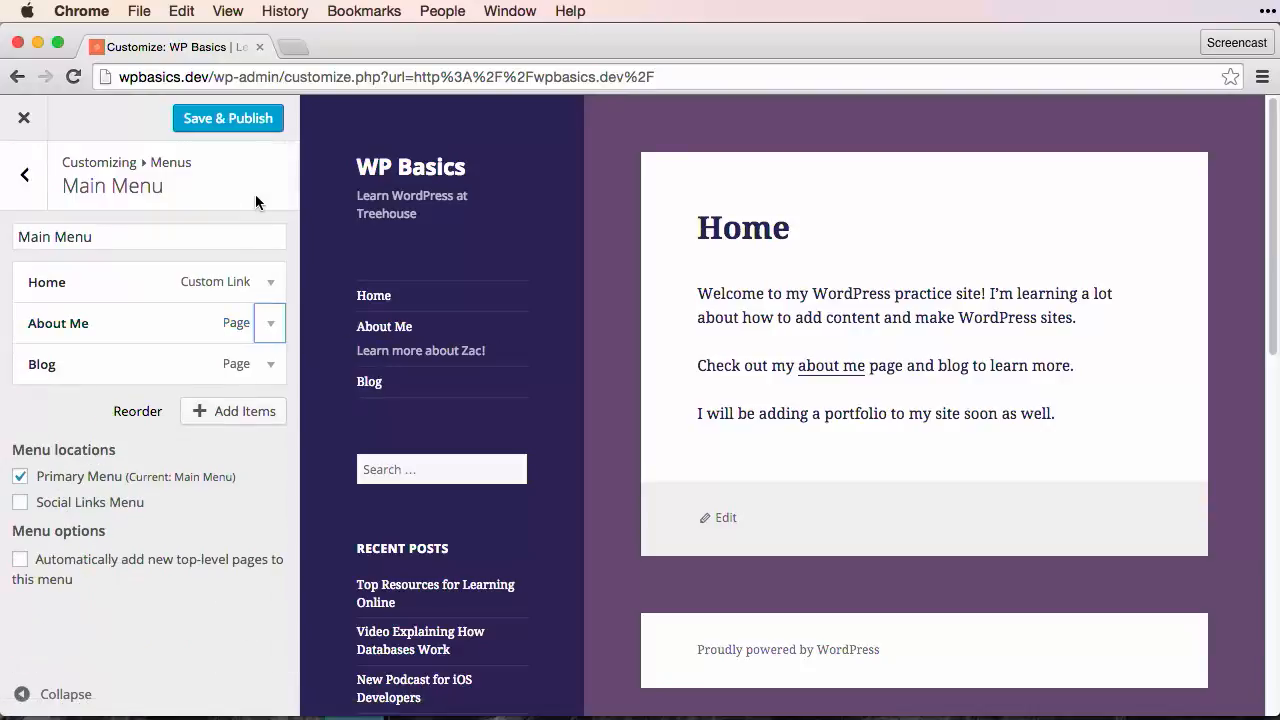
Step: Try About Me as a sub-item of Home in the site preview and return it to the top level
left_click_drag(74, 323, 100, 323)
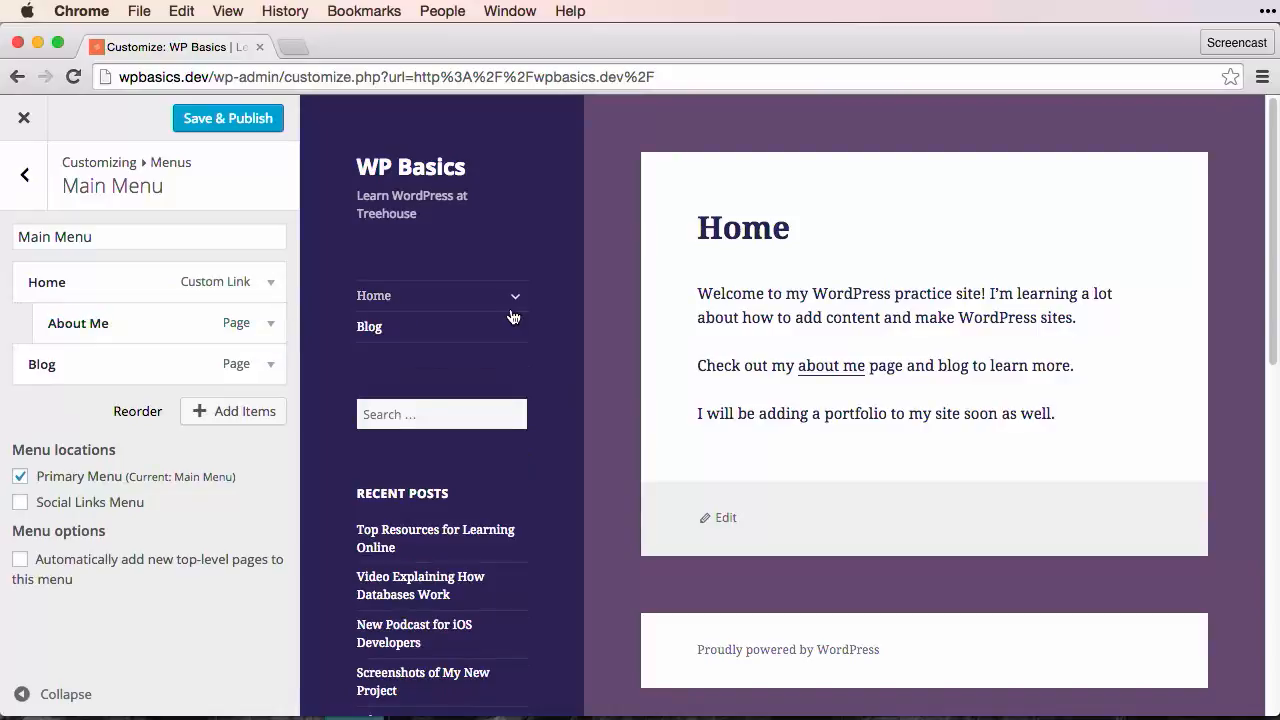
left_click(516, 297)
left_click(517, 298)
left_click(517, 298)
left_click(519, 302)
left_click_drag(91, 331, 54, 332)
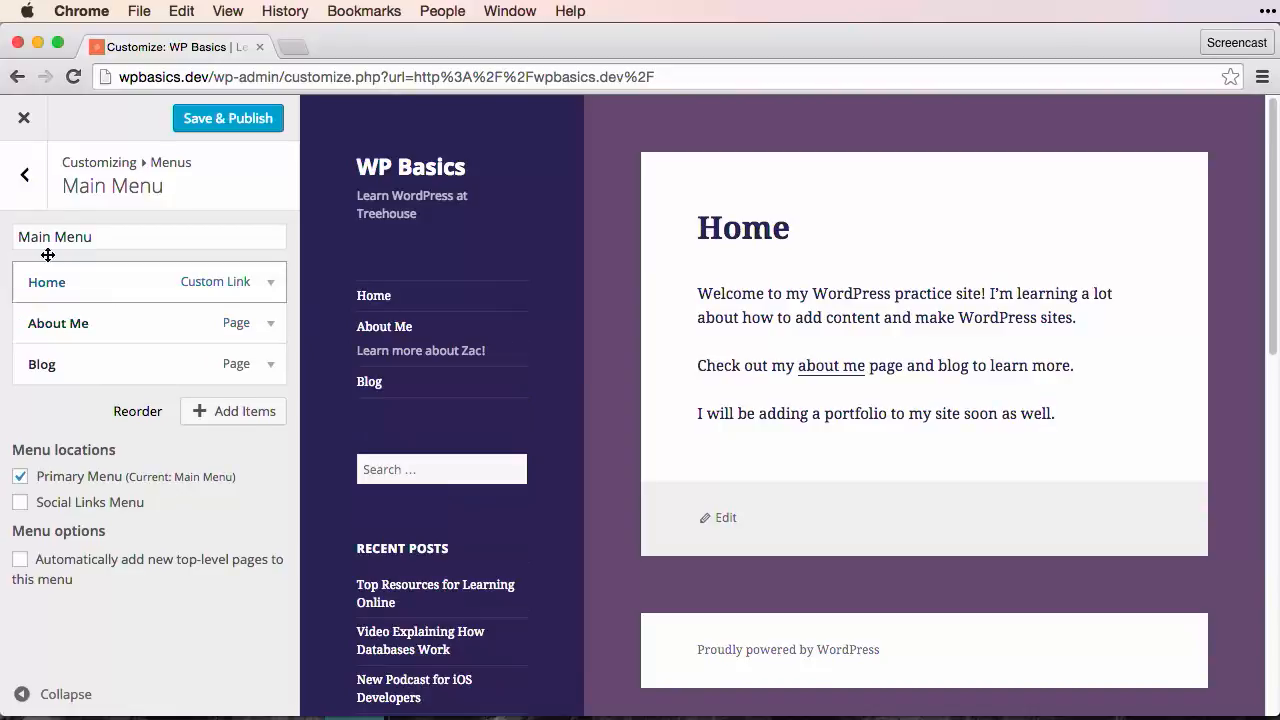
Step: Reopen Main Menu and clear the About Me item's description
left_click(25, 178)
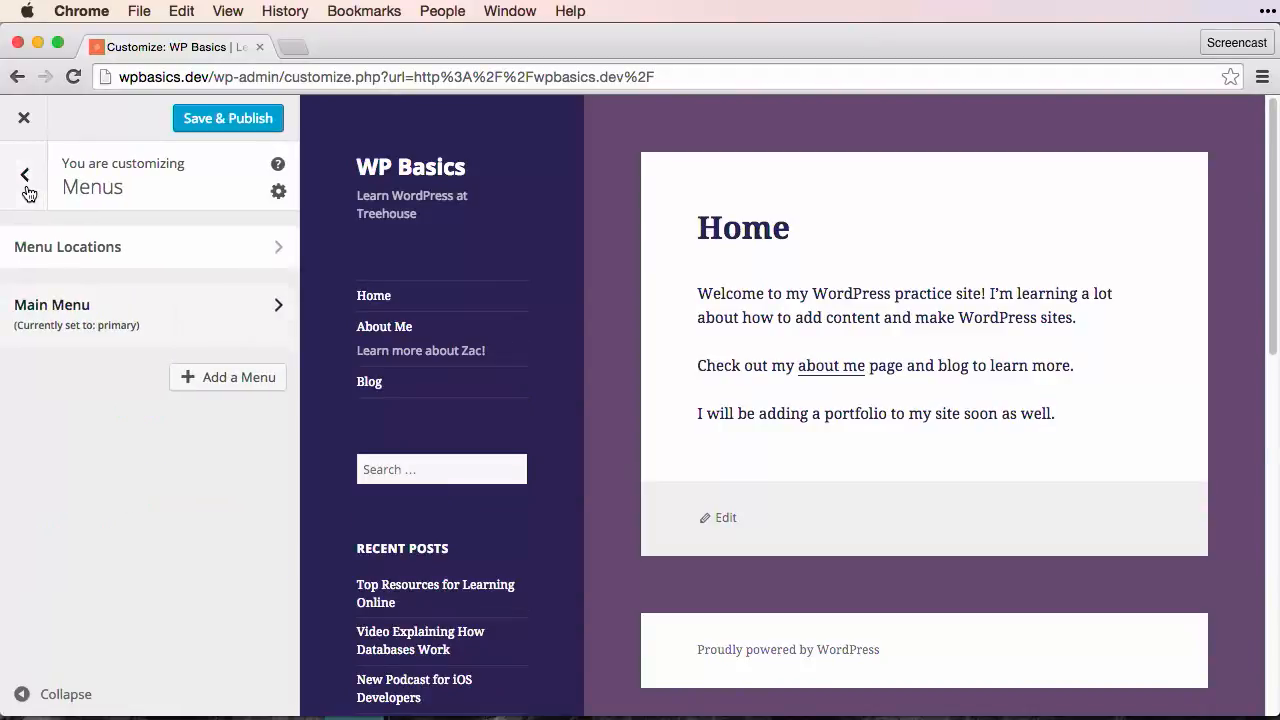
left_click(165, 332)
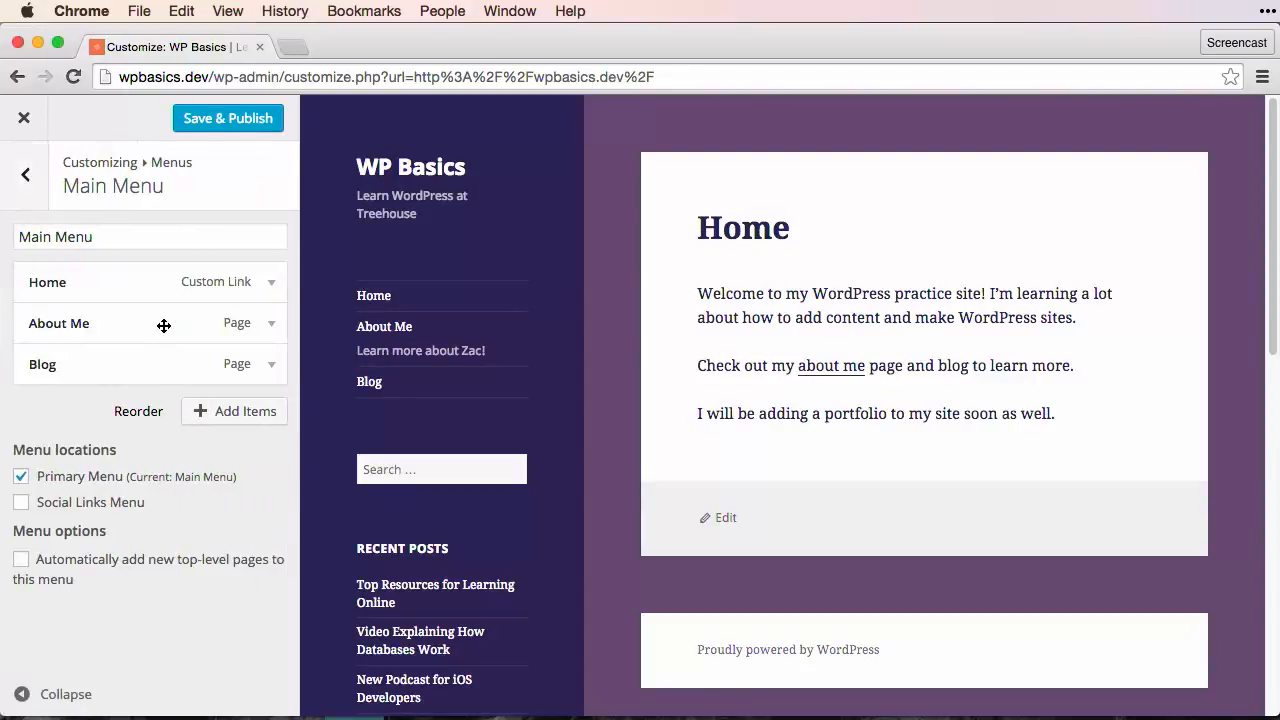
left_click(262, 324)
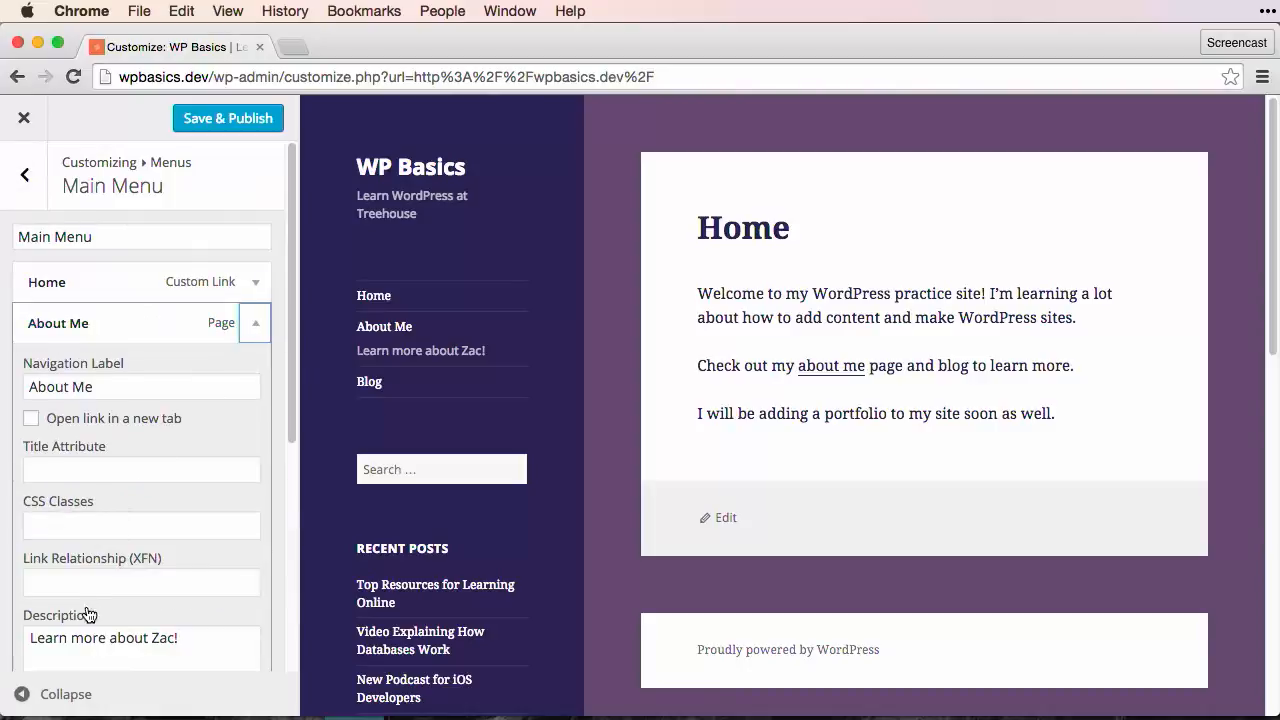
scroll(104, 490, "down", 5)
left_click(126, 410)
key("ctrl+a")
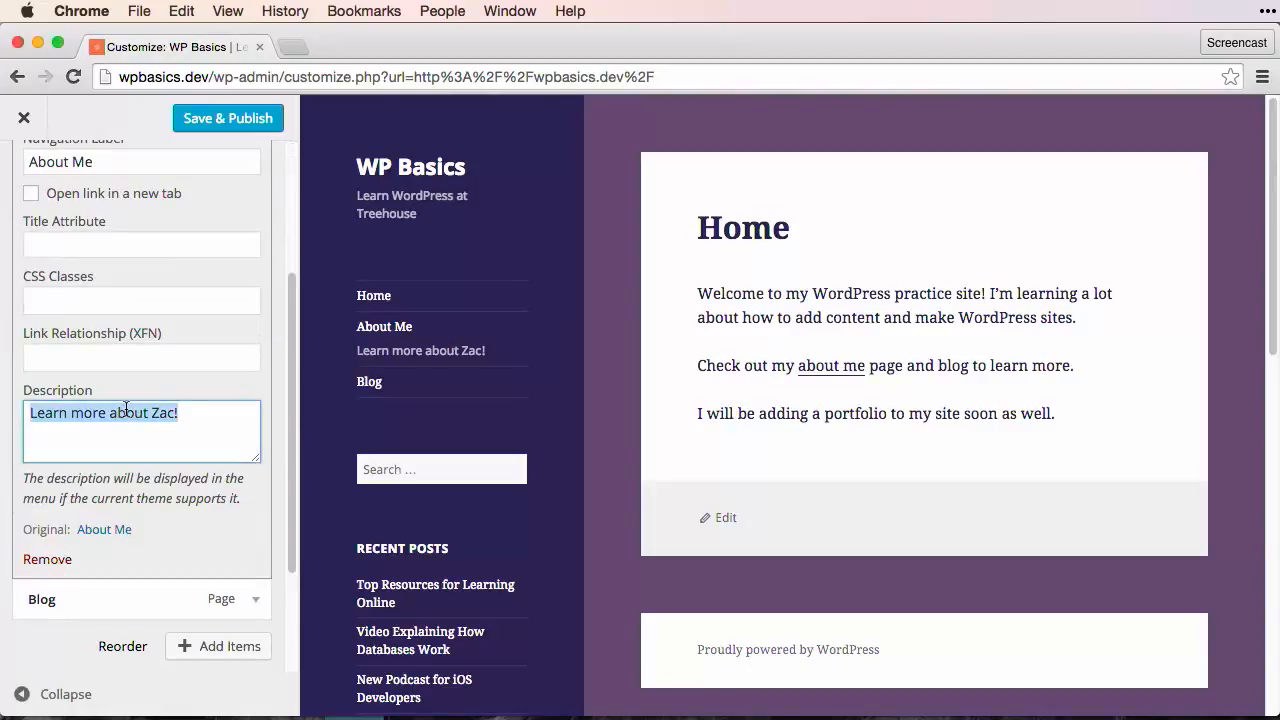
key("BackSpace")
scroll(126, 414, "up", 2)
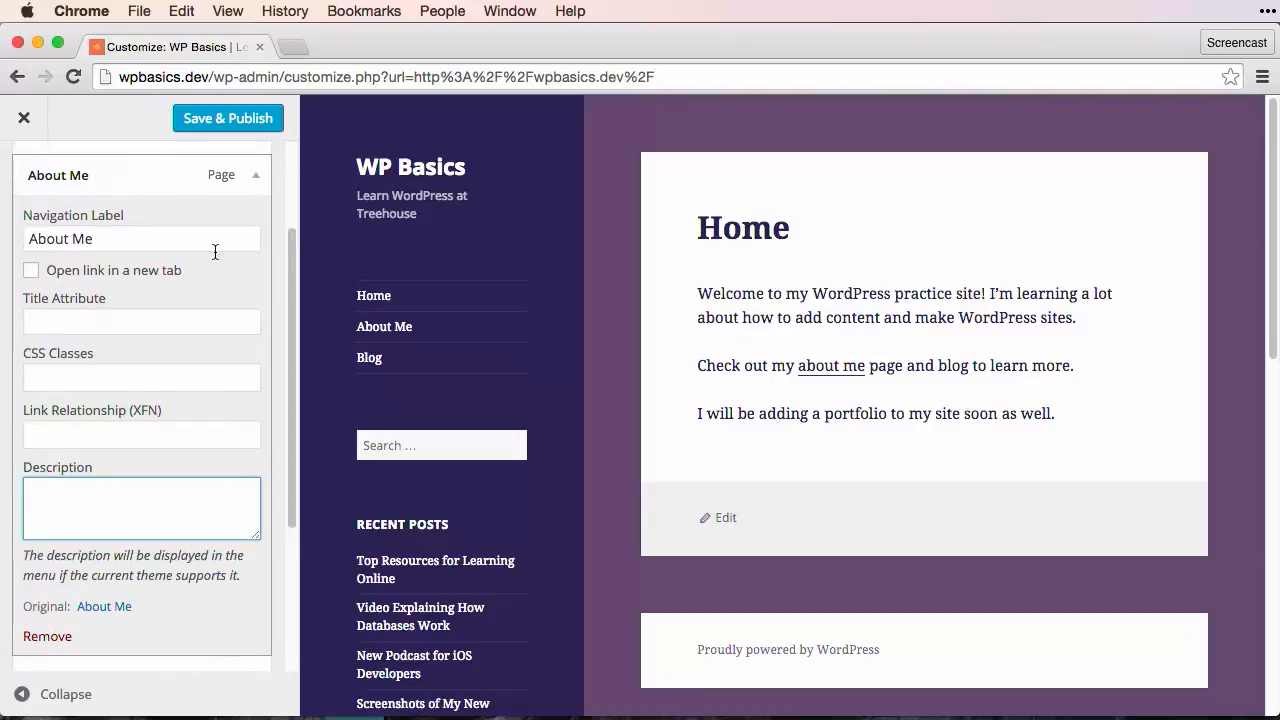
Step: Remove the About Me item from Main Menu and add the About Me page again after Blog
scroll(166, 360, "down", 4)
left_click(58, 484)
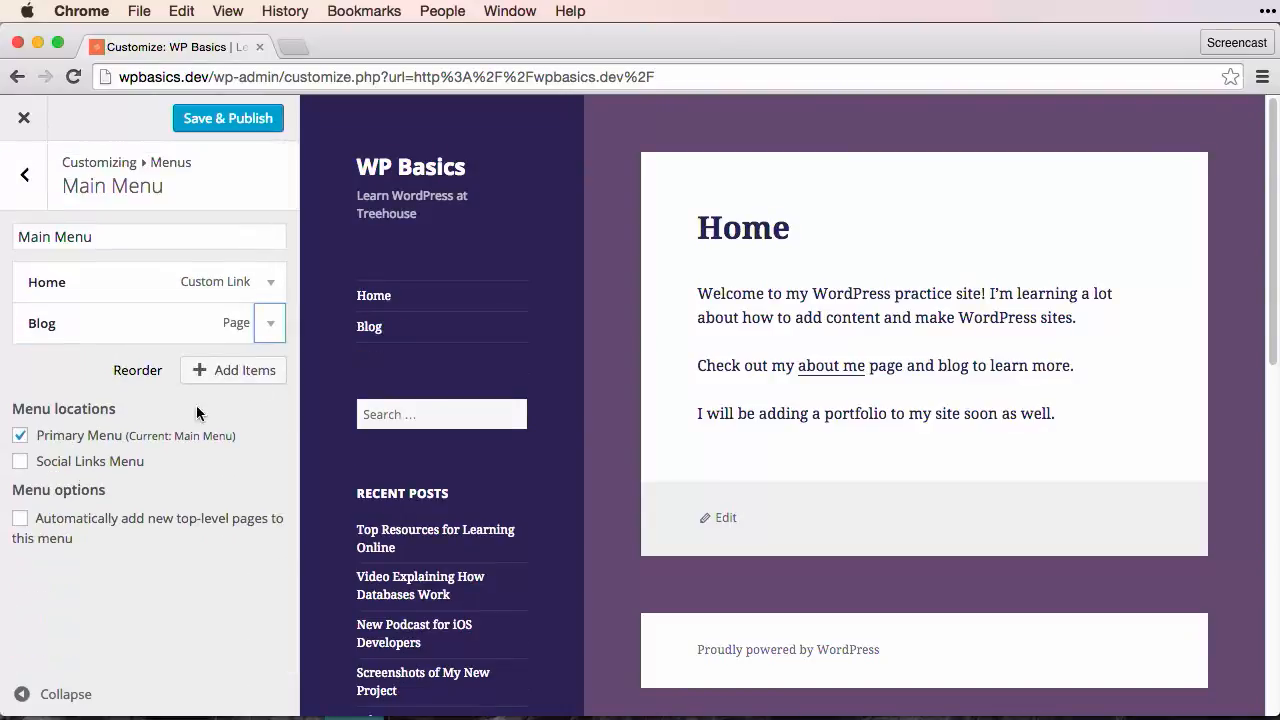
left_click(257, 370)
left_click(337, 438)
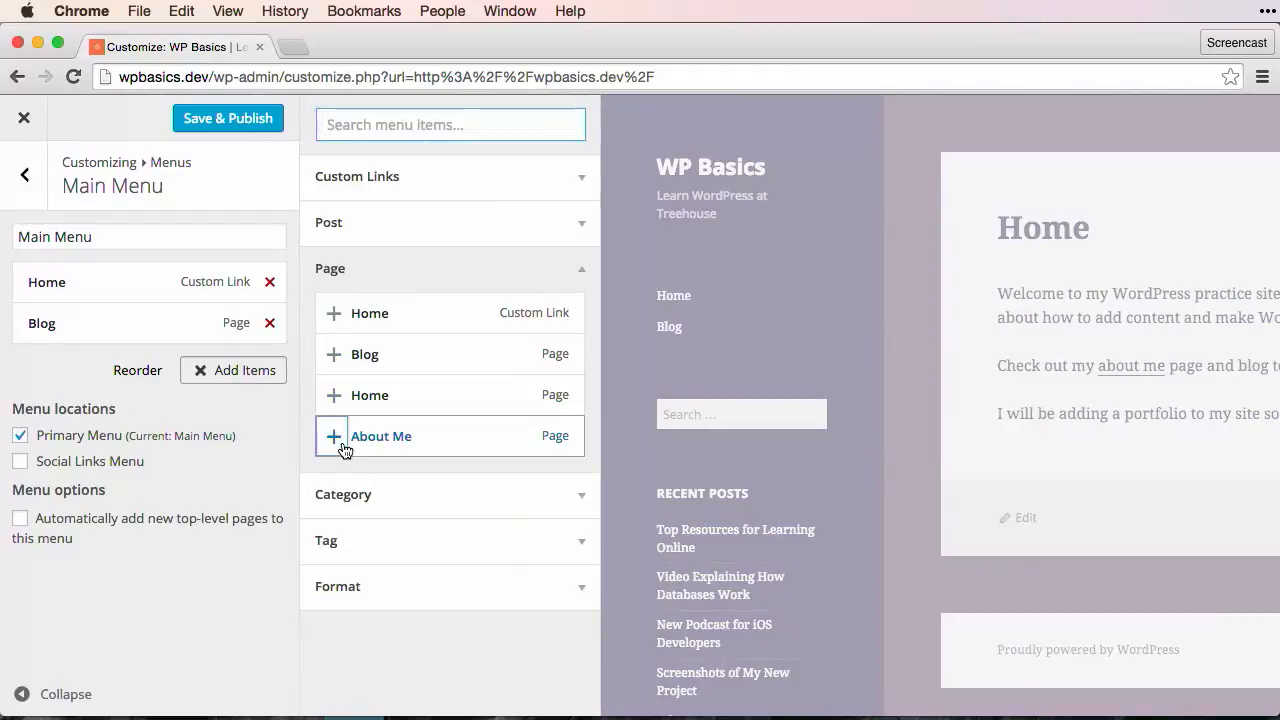
Step: Add the WordPress category to Main Menu and set its navigation label to "WordPress Posts"
left_click(588, 510)
left_click(334, 361)
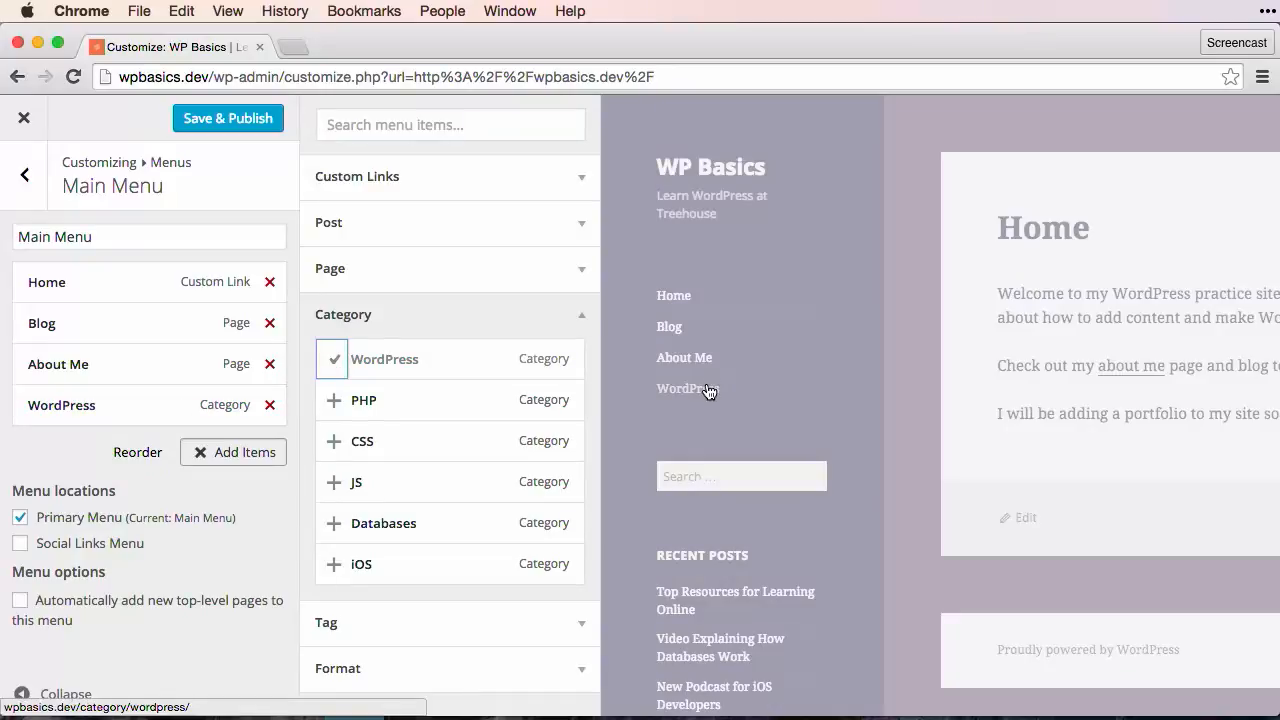
left_click(220, 405)
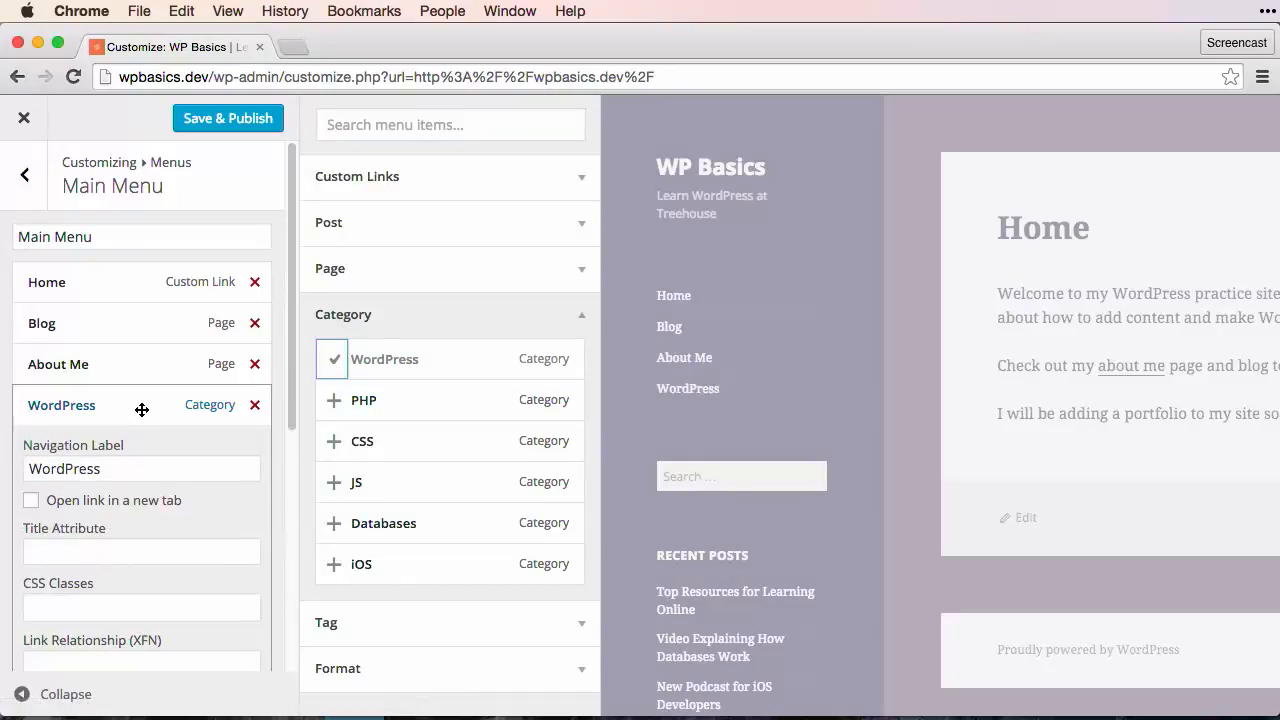
left_click(126, 467)
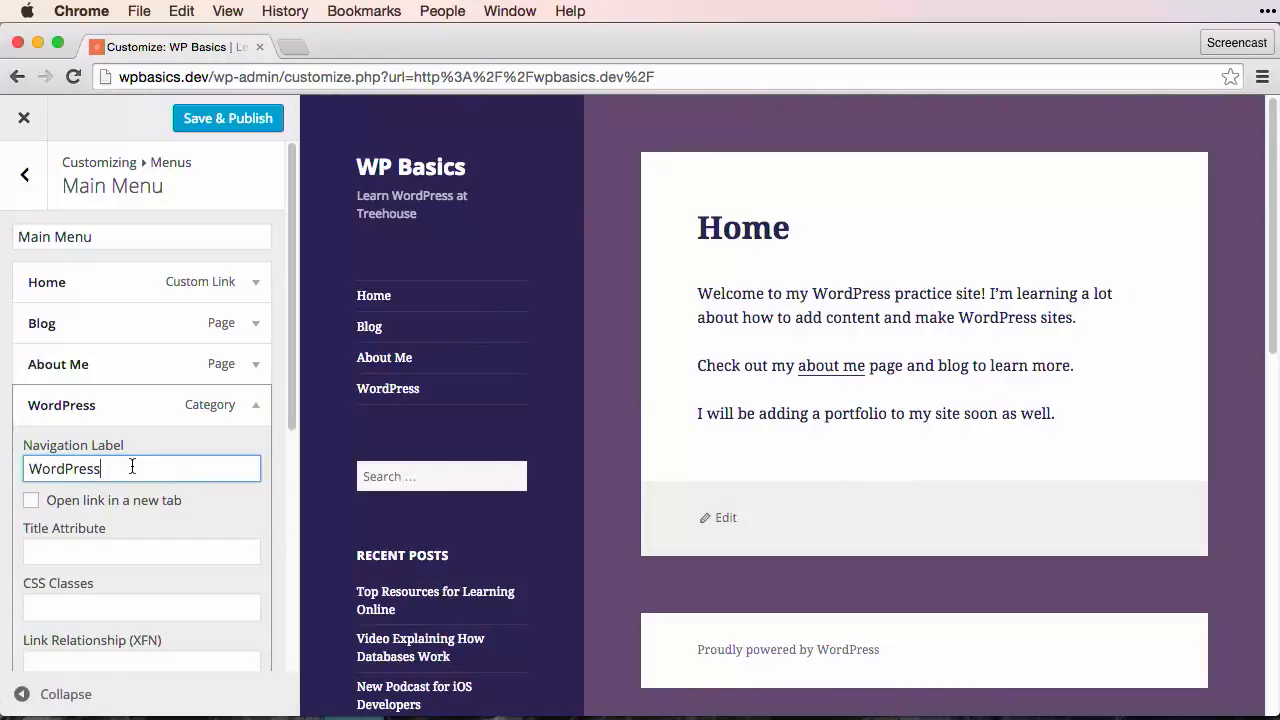
type("Posts")
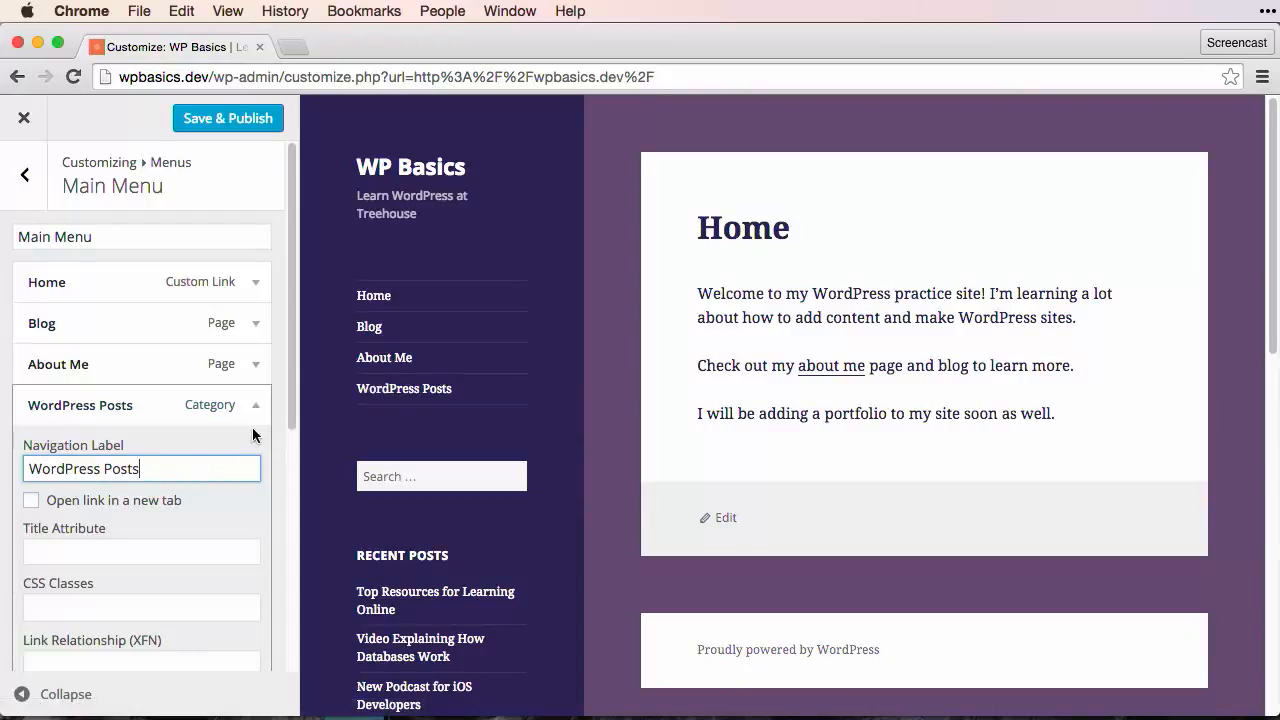
Step: Remove the WordPress Posts category item from Main Menu
scroll(160, 470, "down", 3)
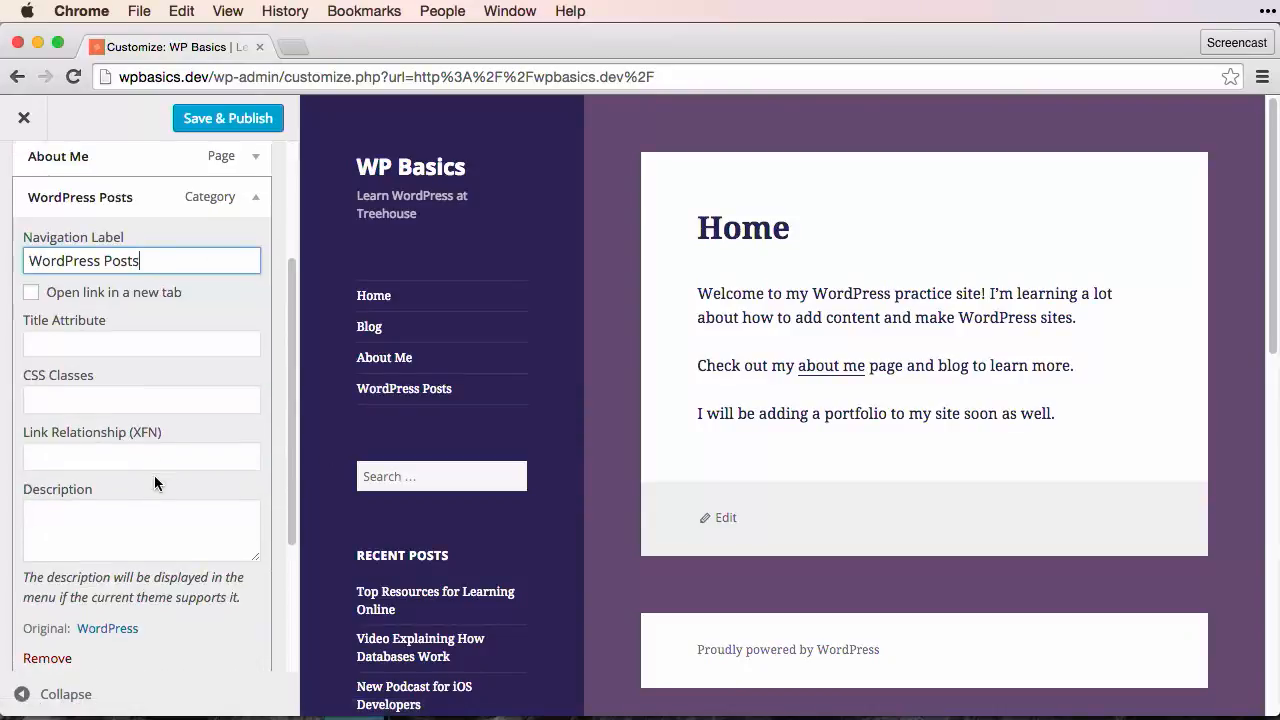
left_click(47, 662)
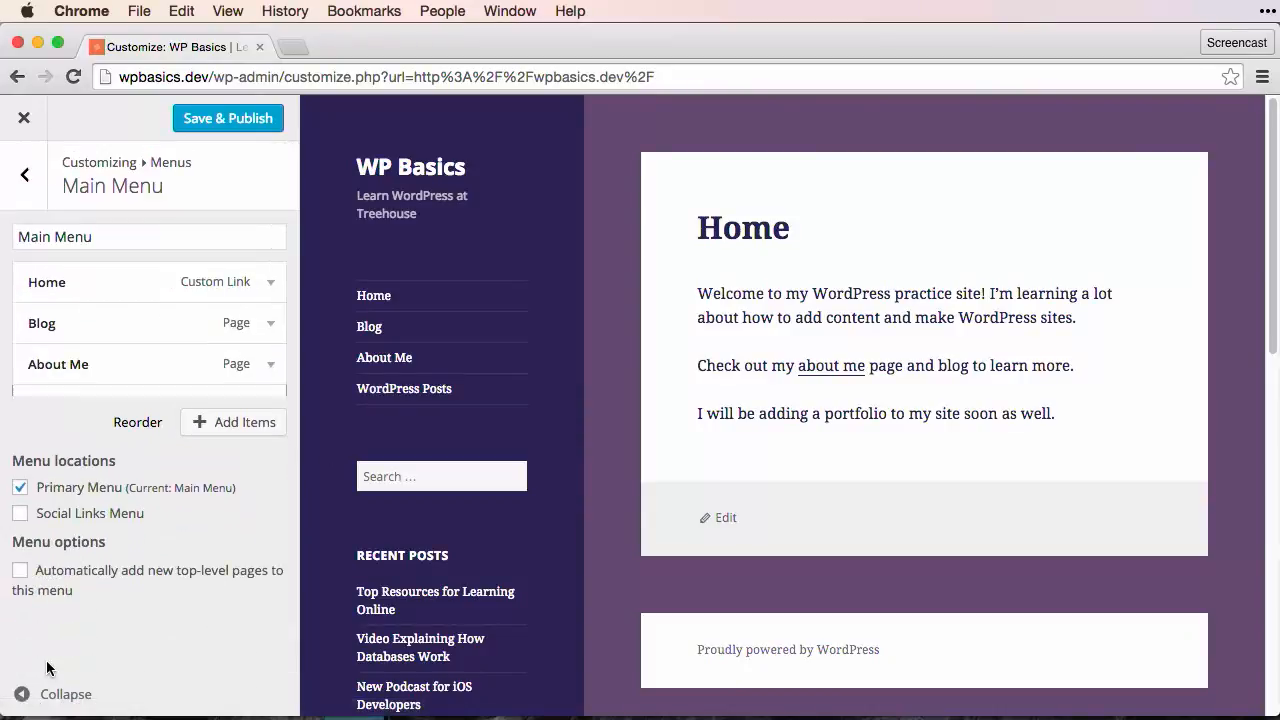
Step: Save and publish the menu changes, and check the theme's menu locations
left_click(257, 119)
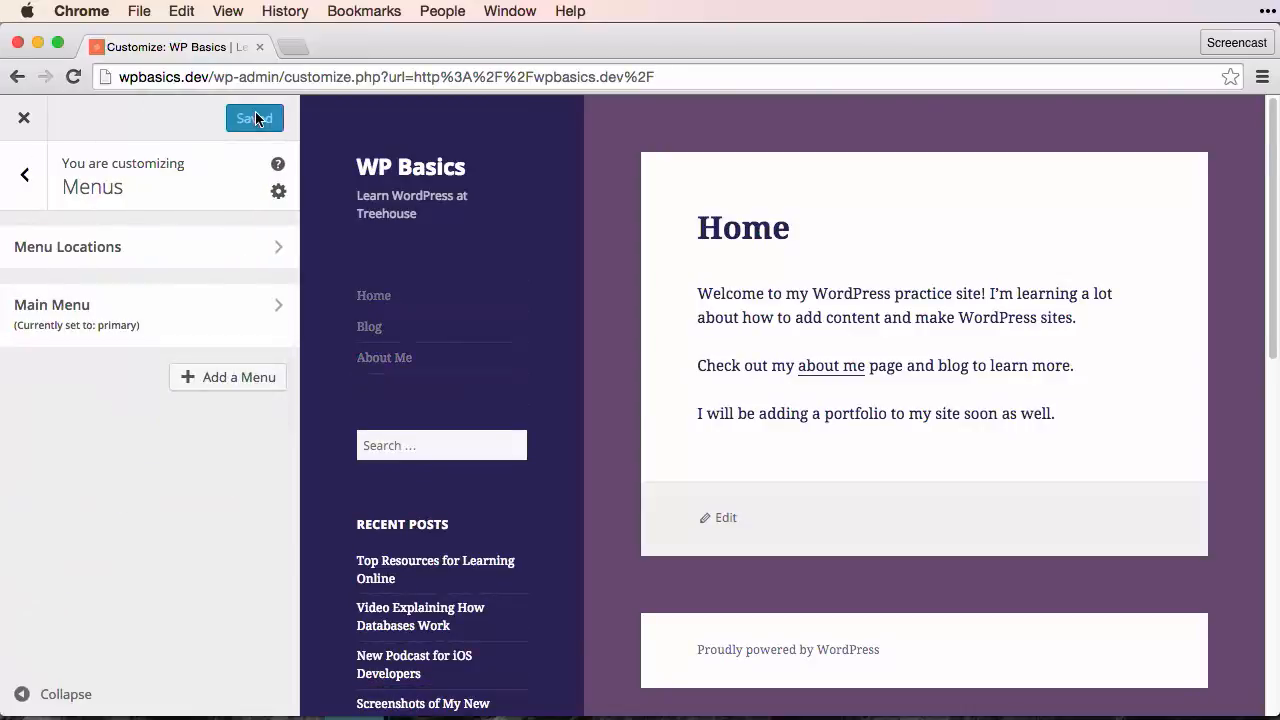
left_click(105, 255)
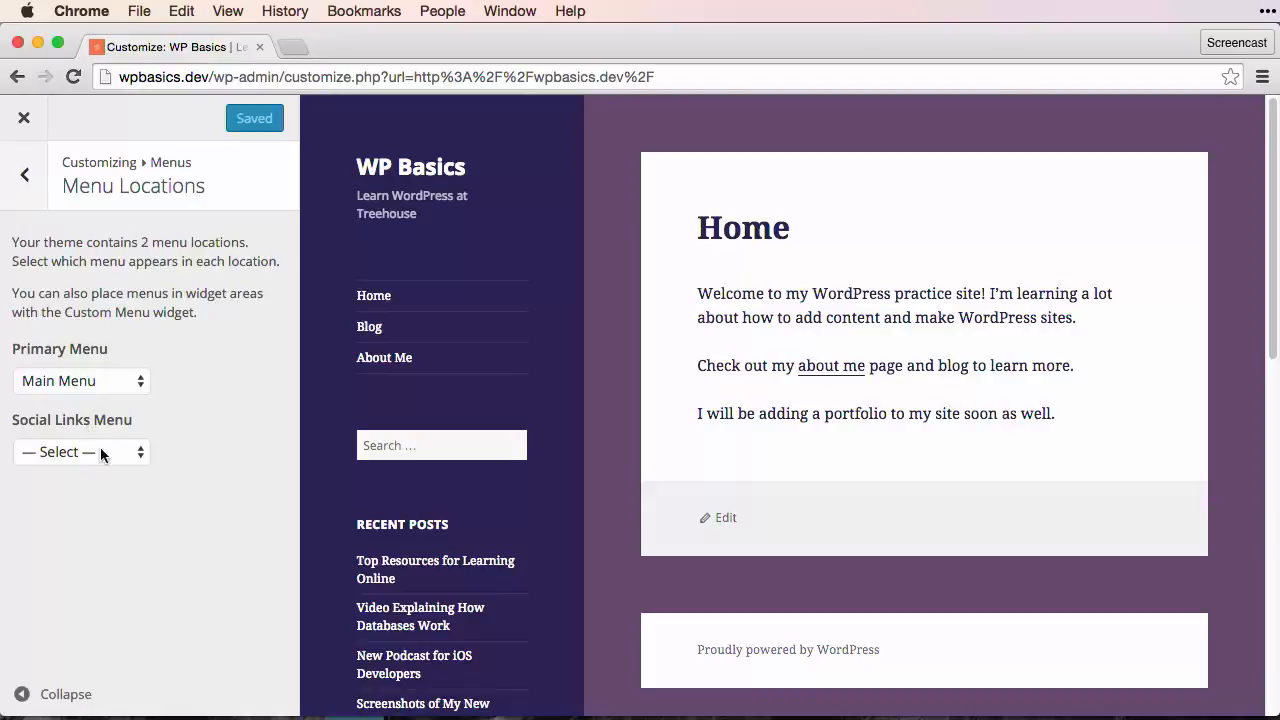
left_click(12, 206)
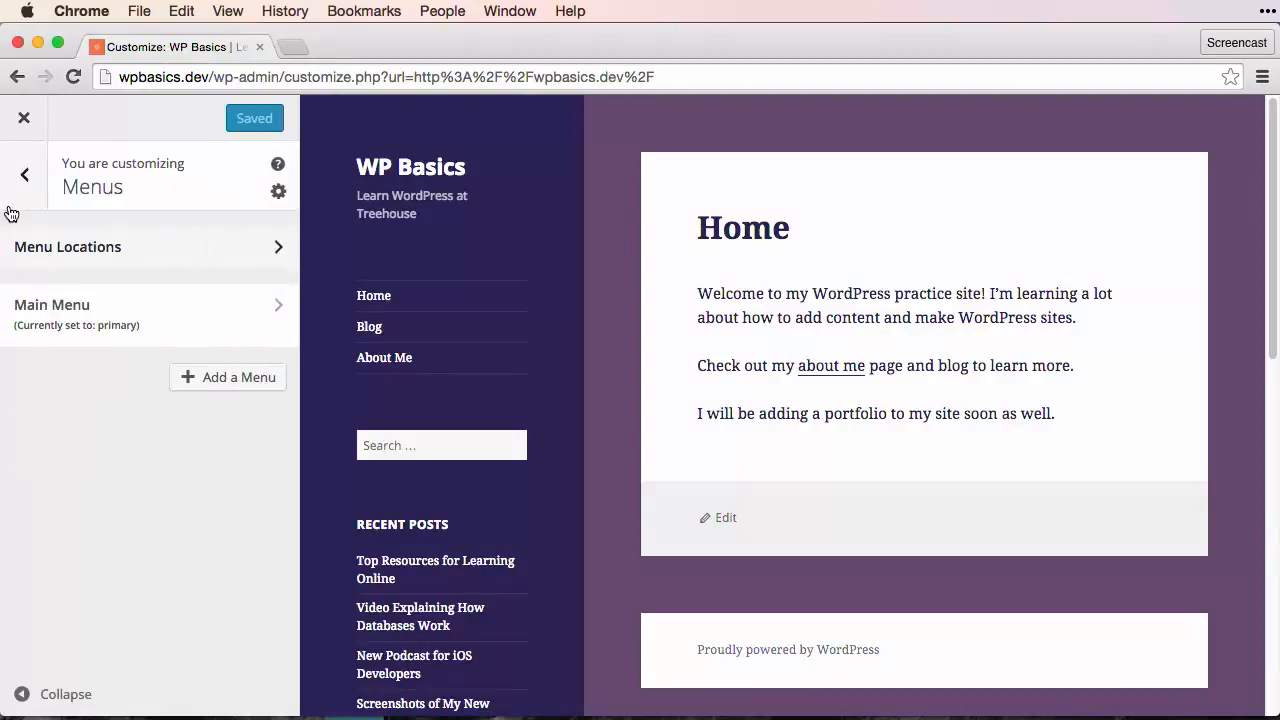
Step: Create a new menu named "Social Menu"
left_click(215, 385)
left_click(170, 425)
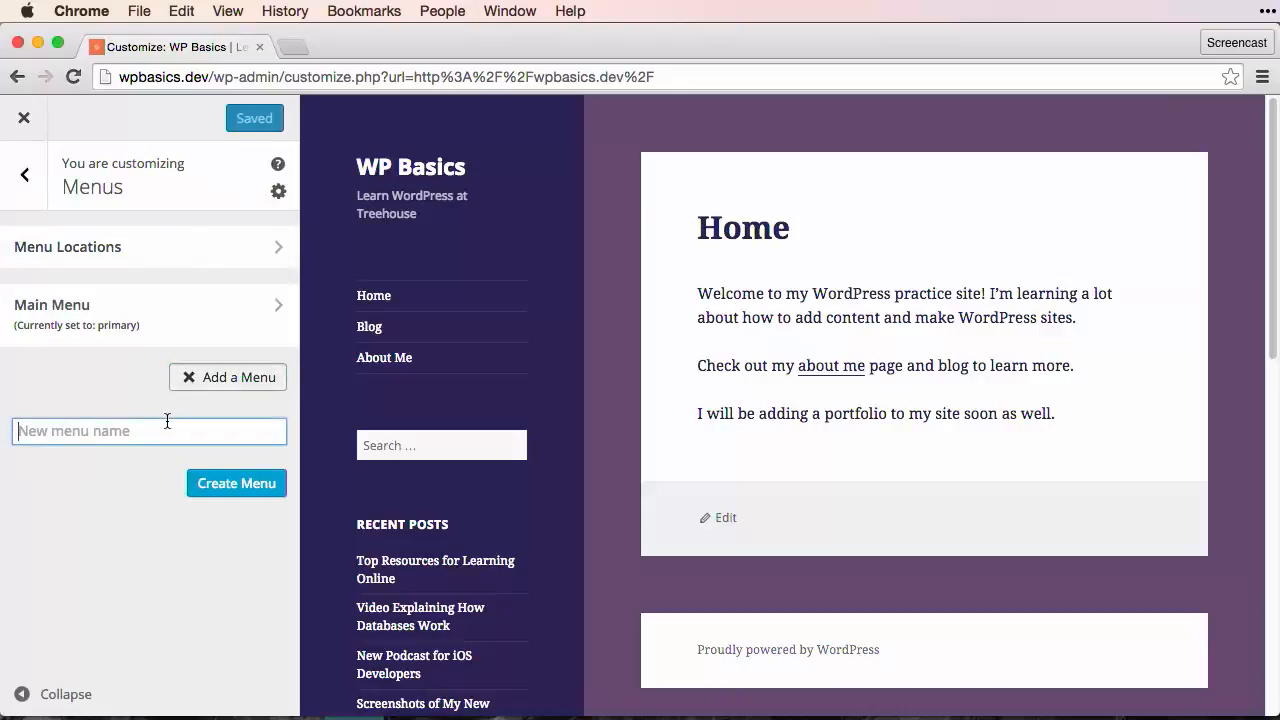
type("Social Menu")
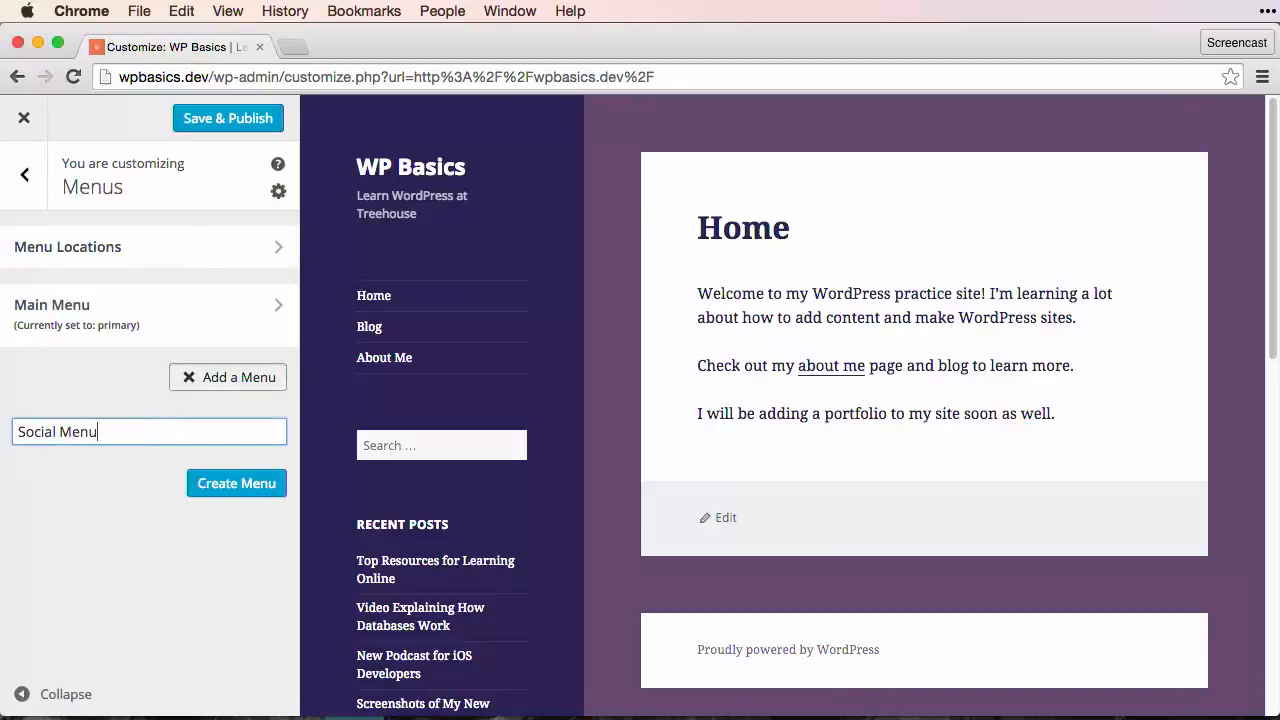
left_click(226, 486)
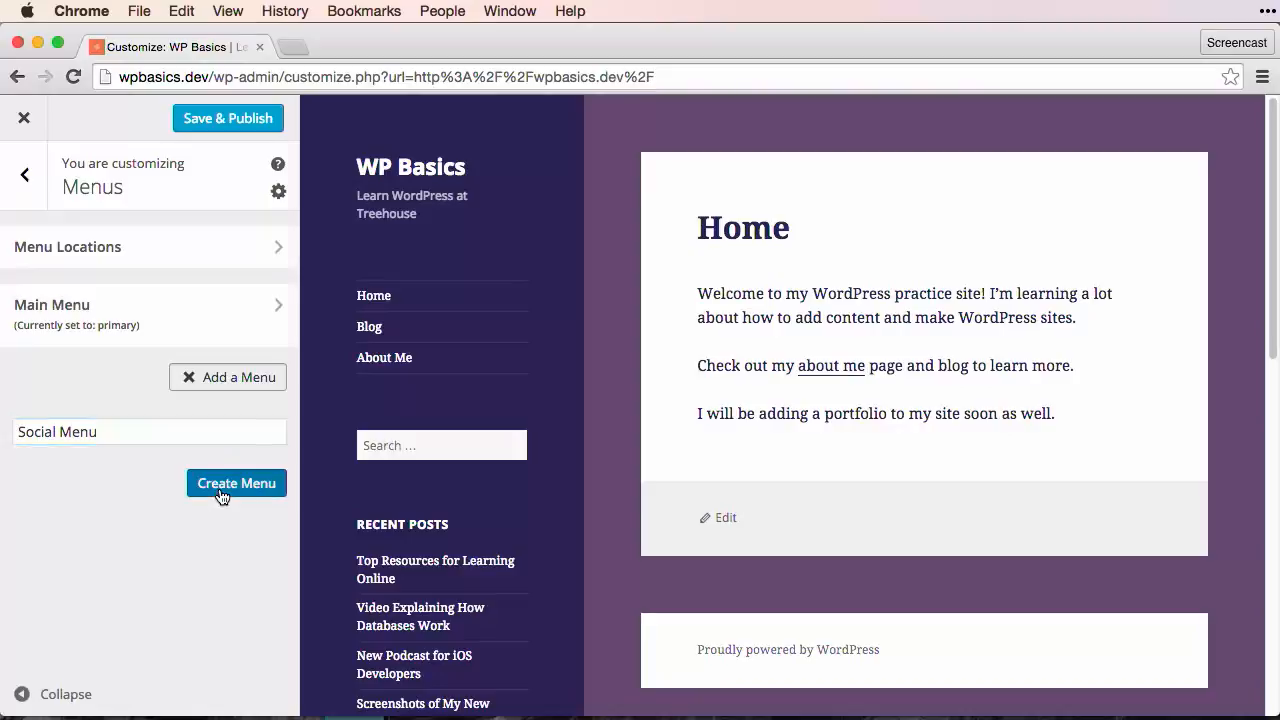
Step: Add a custom link labelled "Twitter" with the Twitter profile URL to Social Menu, and assign the menu to the Social Links Menu location
left_click(205, 288)
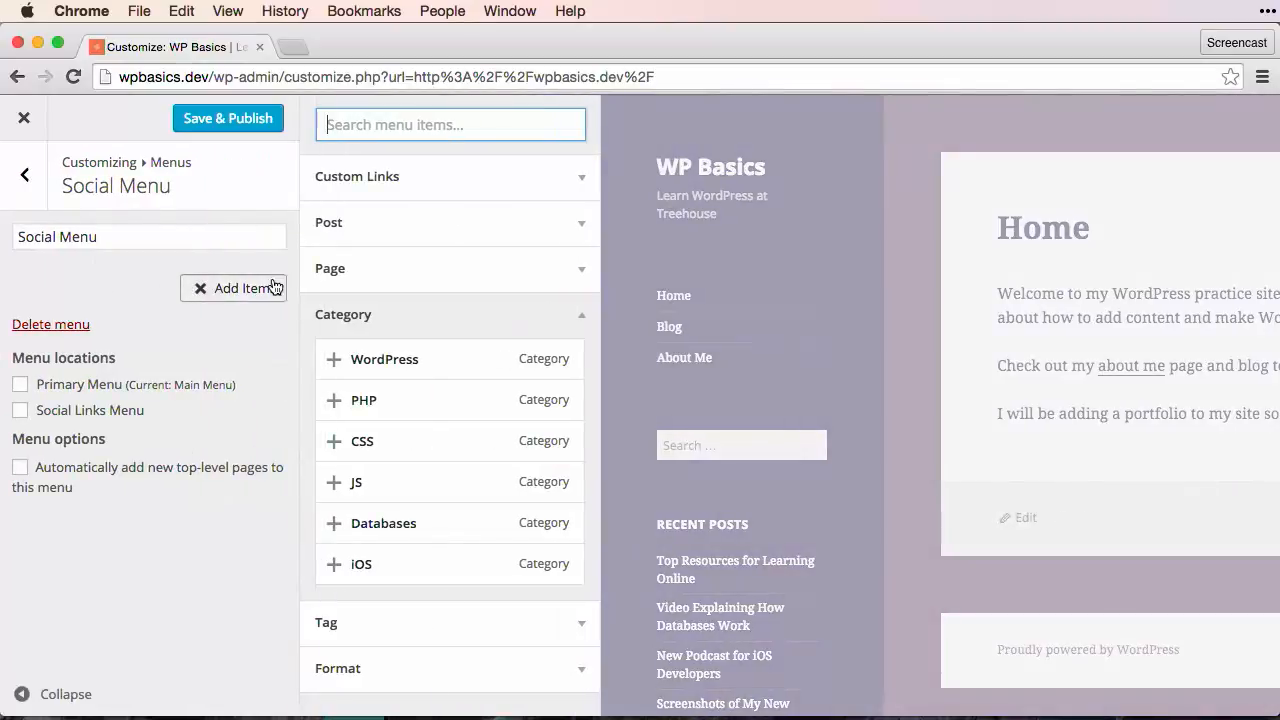
left_click(581, 314)
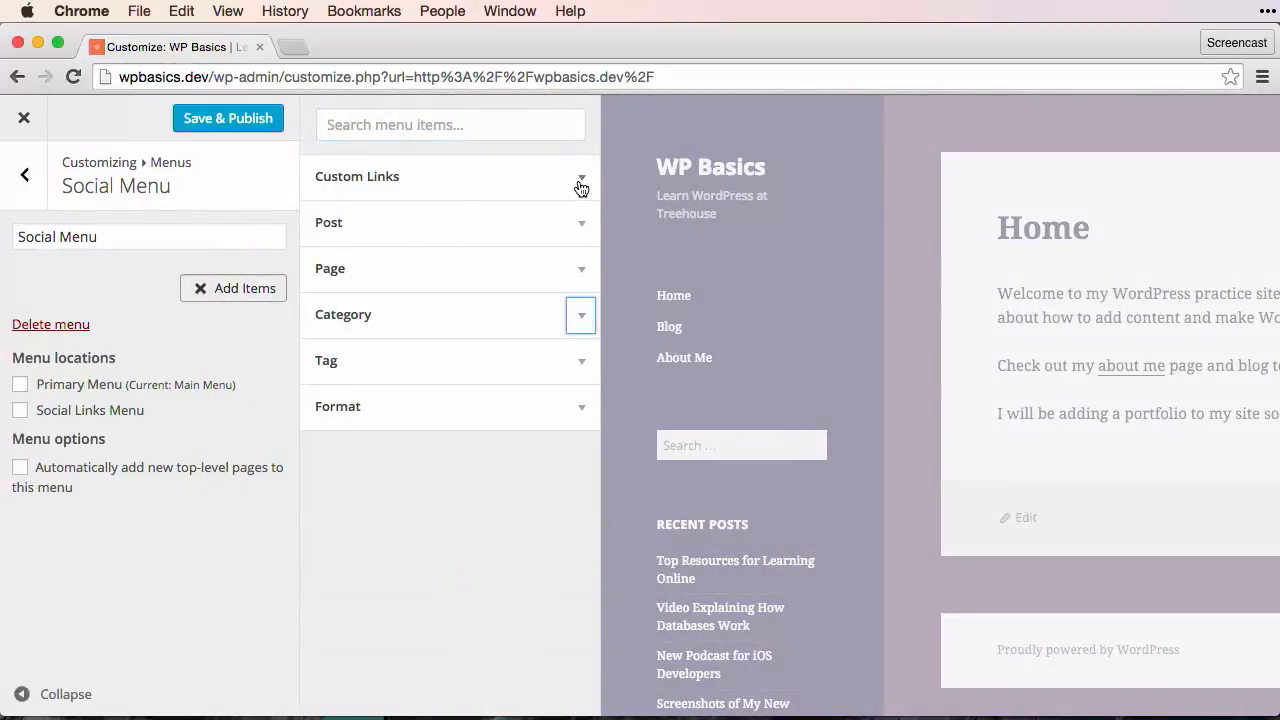
left_click(581, 177)
left_click(486, 229)
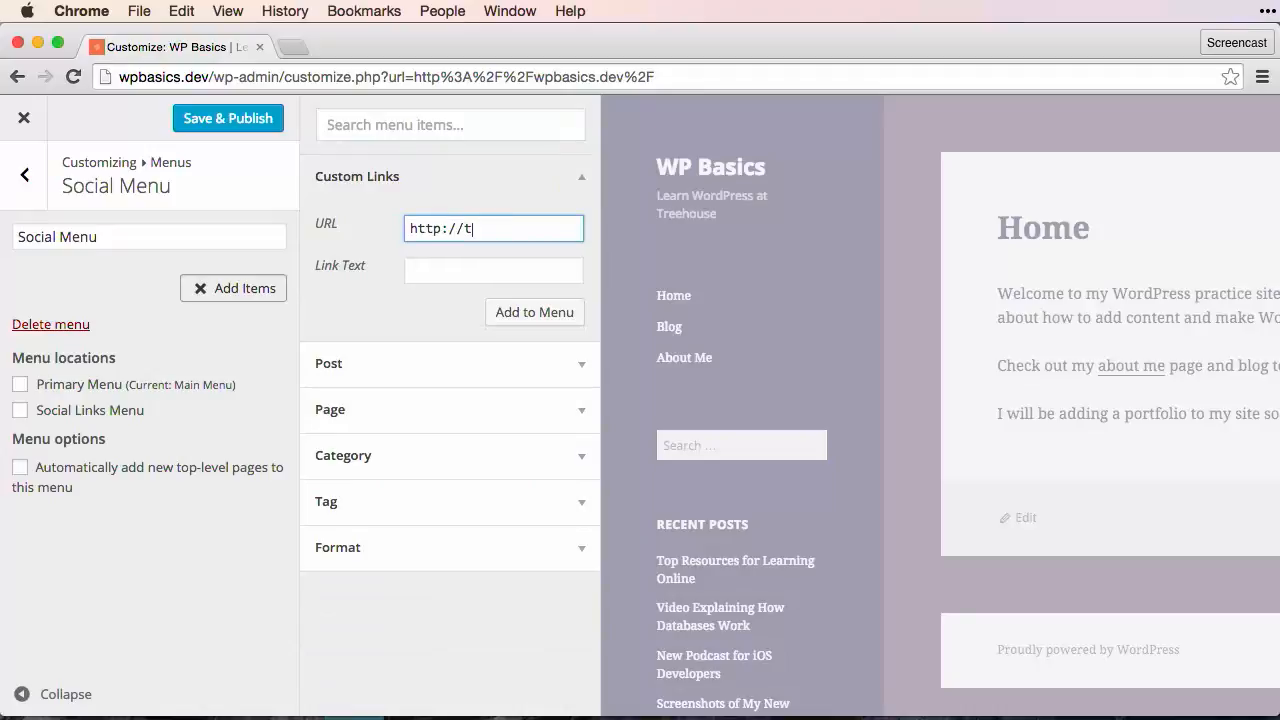
type("twitter.com/zgordon")
key("Tab")
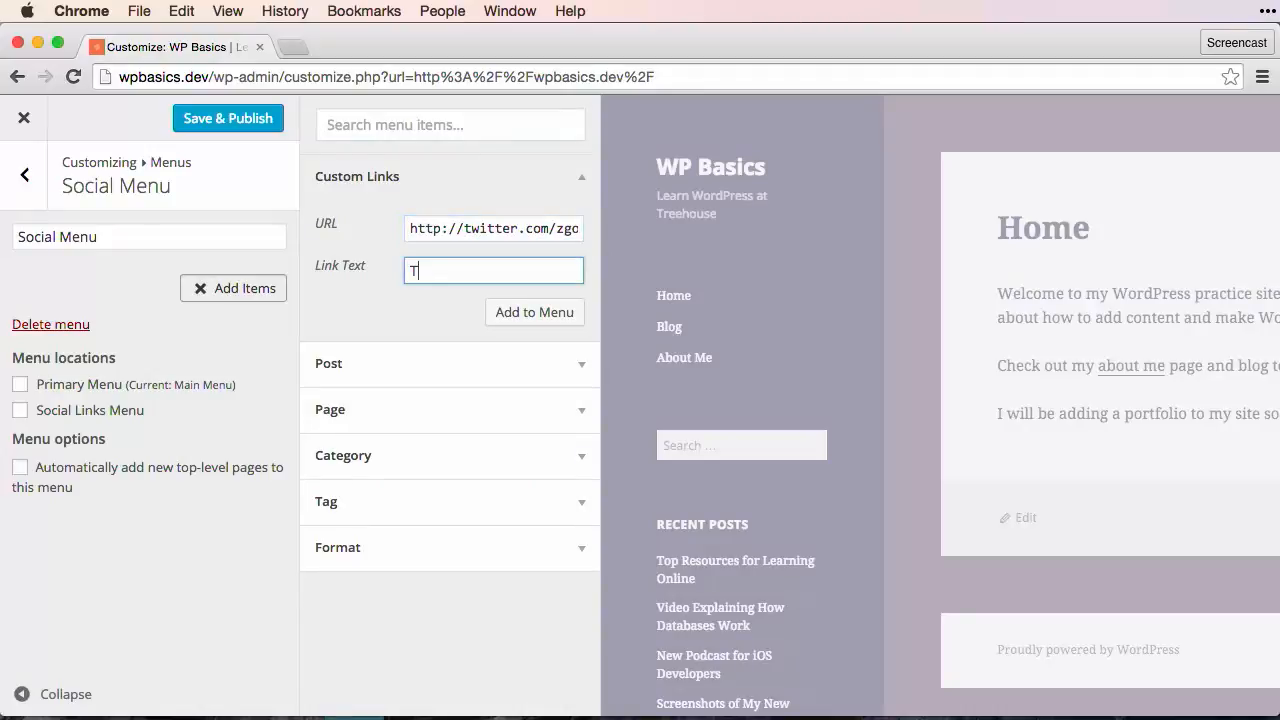
left_click(528, 305)
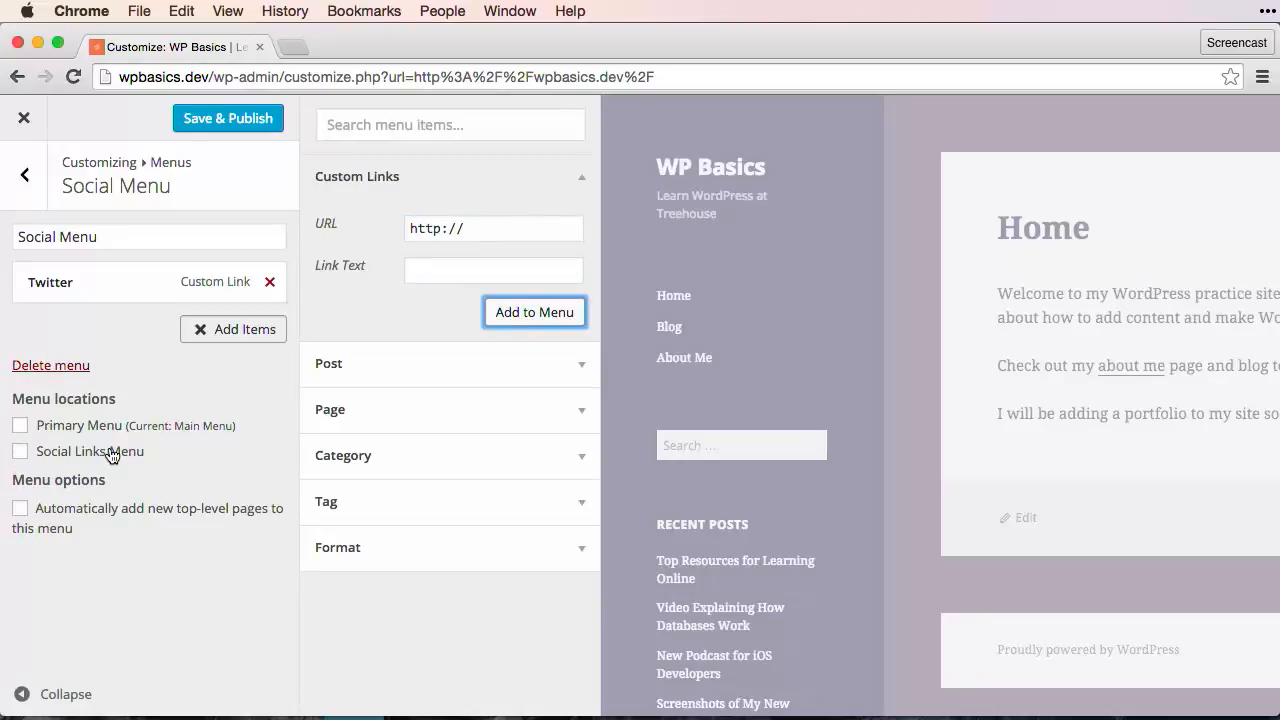
left_click(112, 455)
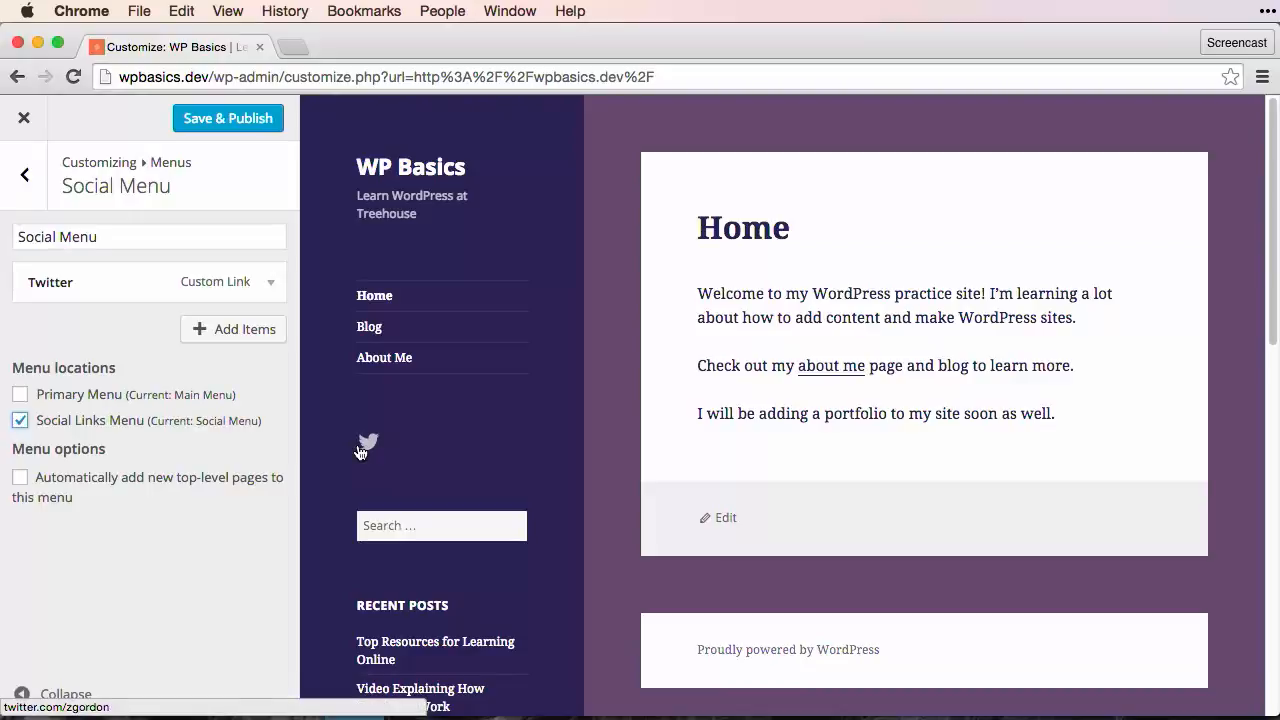
Step: Search the web in a new tab for "twenty fifteen documentation" and open the WordPress Codex page on Twenty Fifteen
key("super+t")
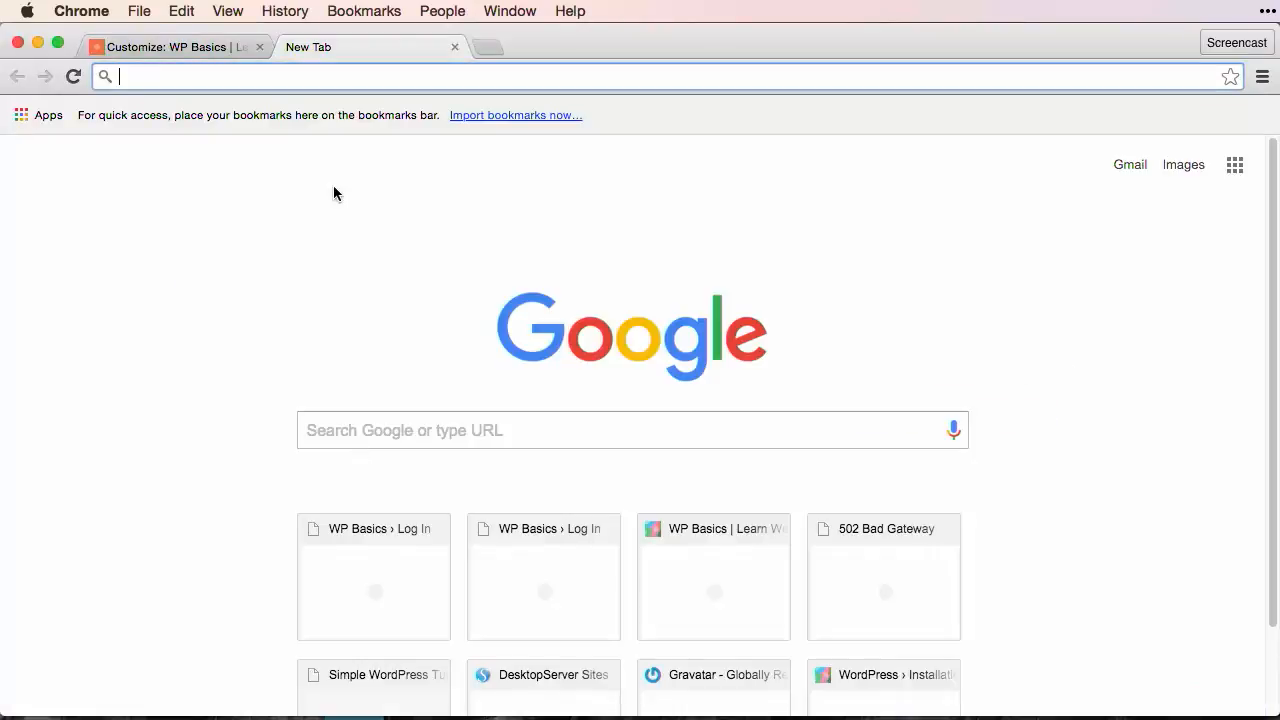
type("twent")
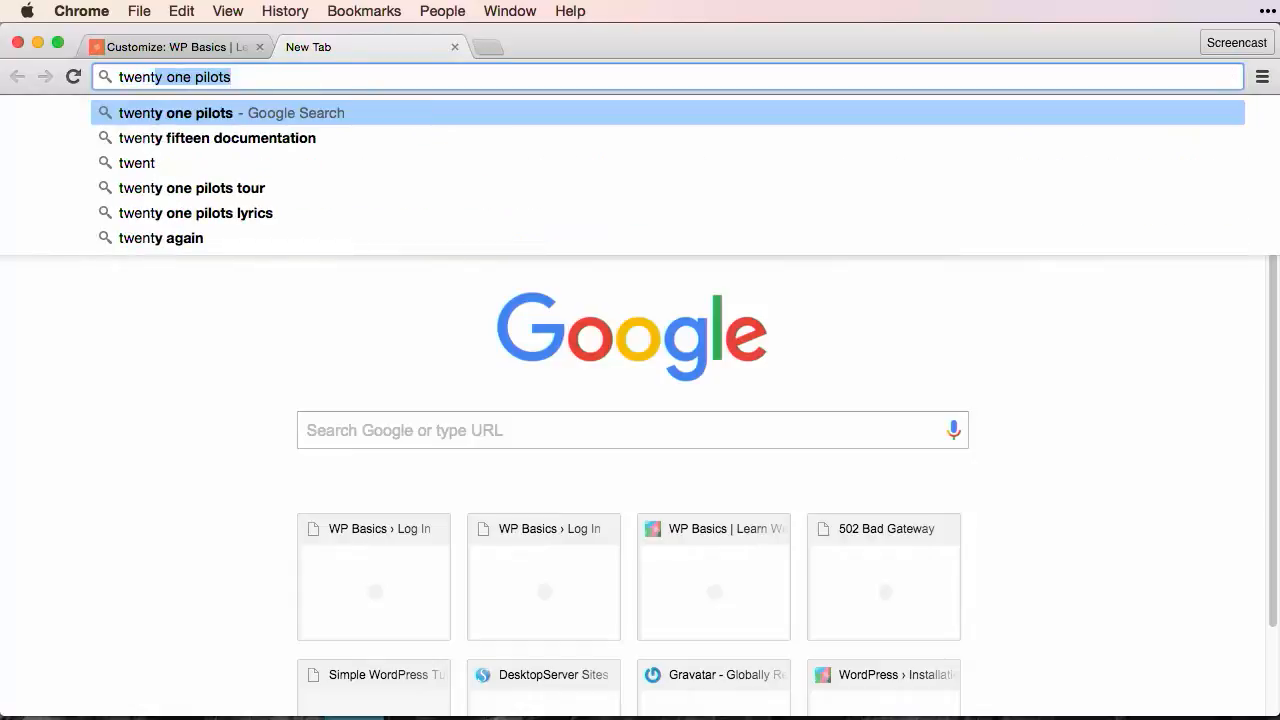
type("y fif")
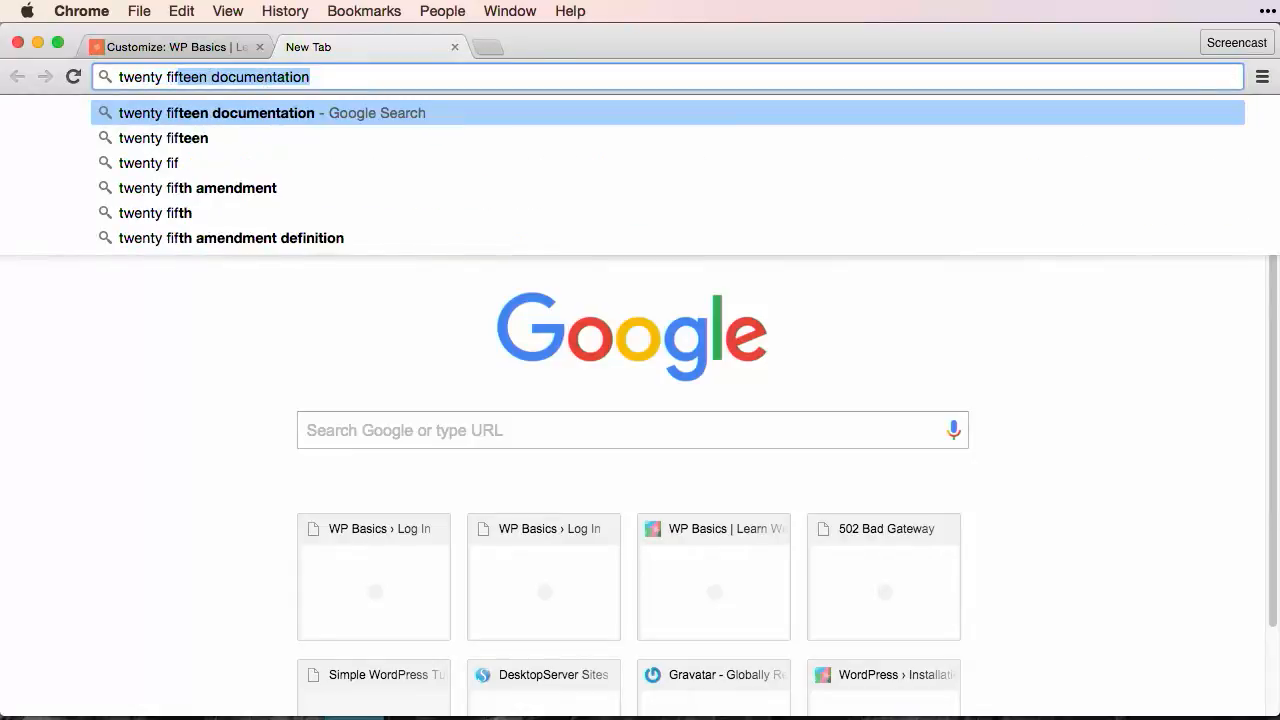
key("Return")
left_click(300, 284)
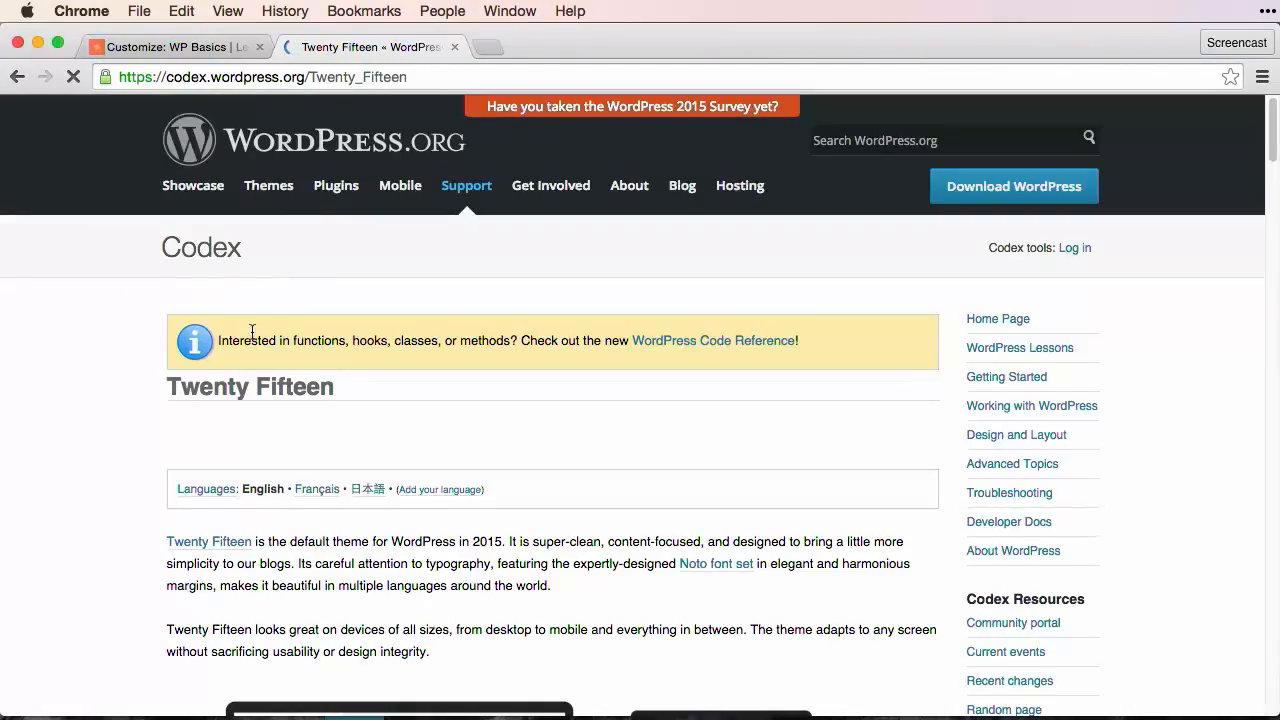
Step: Examine the Add Social Icons section of the Twenty Fifteen Codex page and its list of available icons
scroll(253, 323, "down", 15)
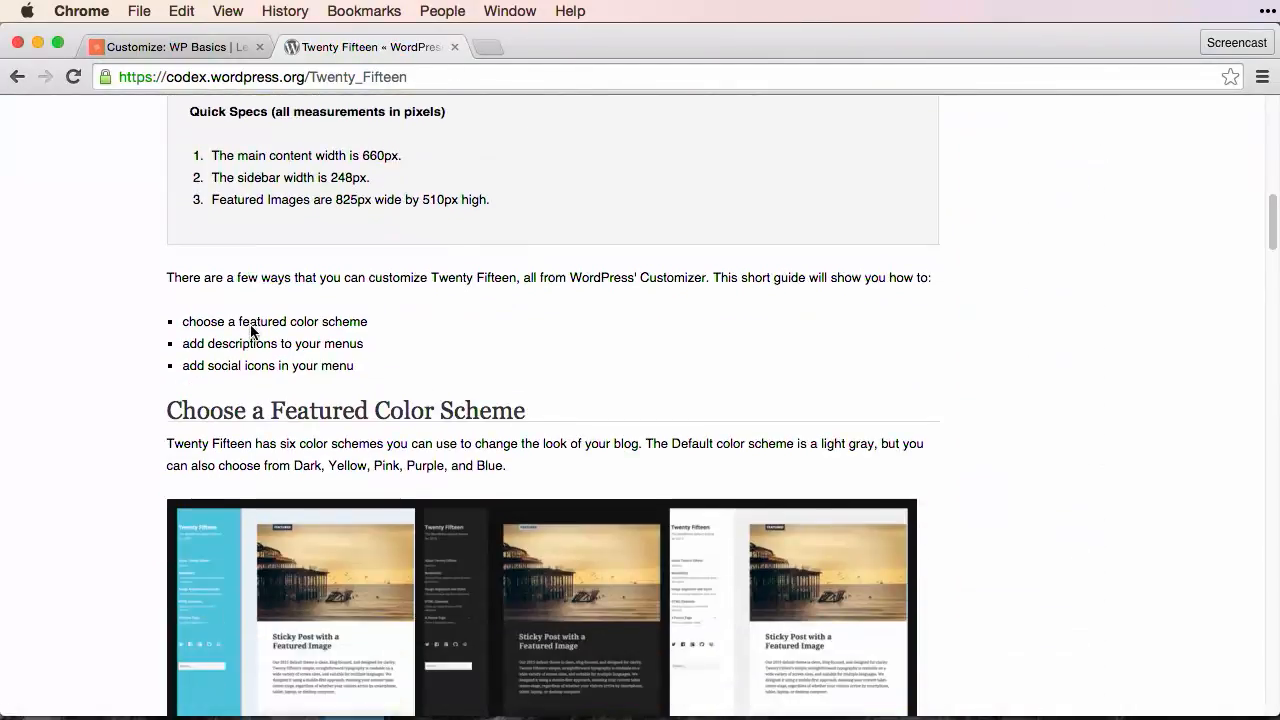
scroll(251, 326, "down", 10)
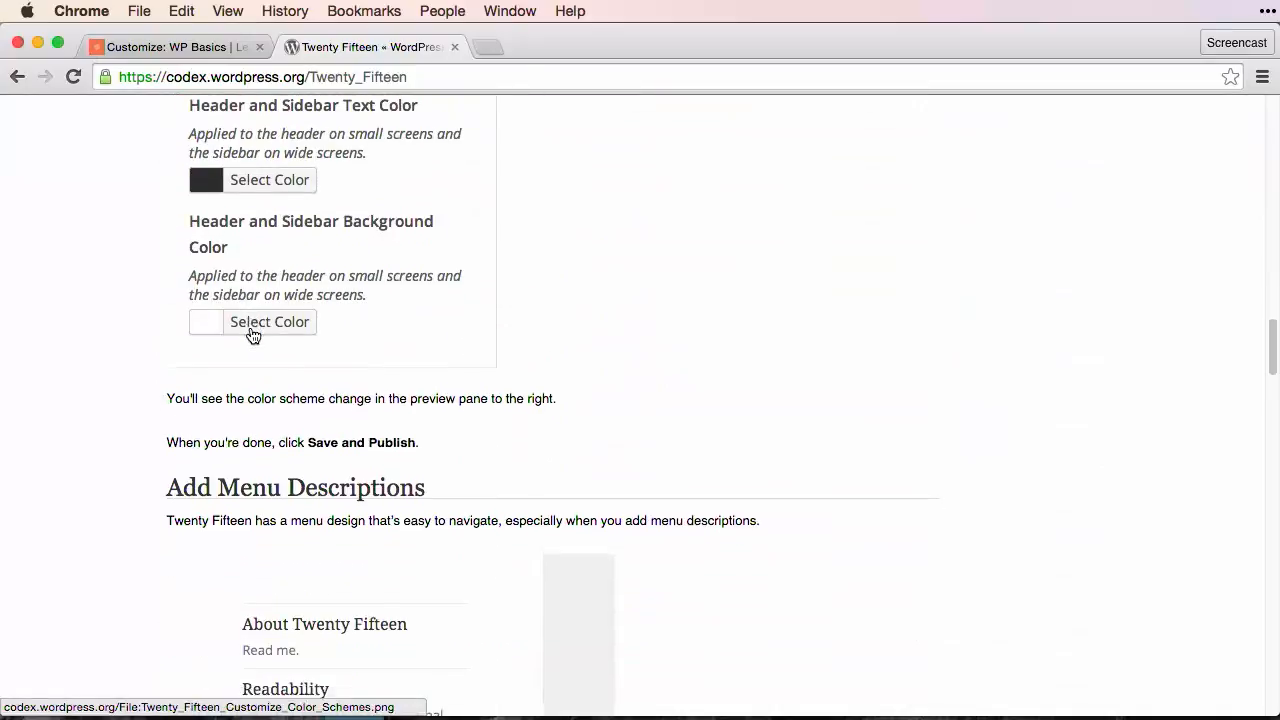
scroll(250, 328, "down", 10)
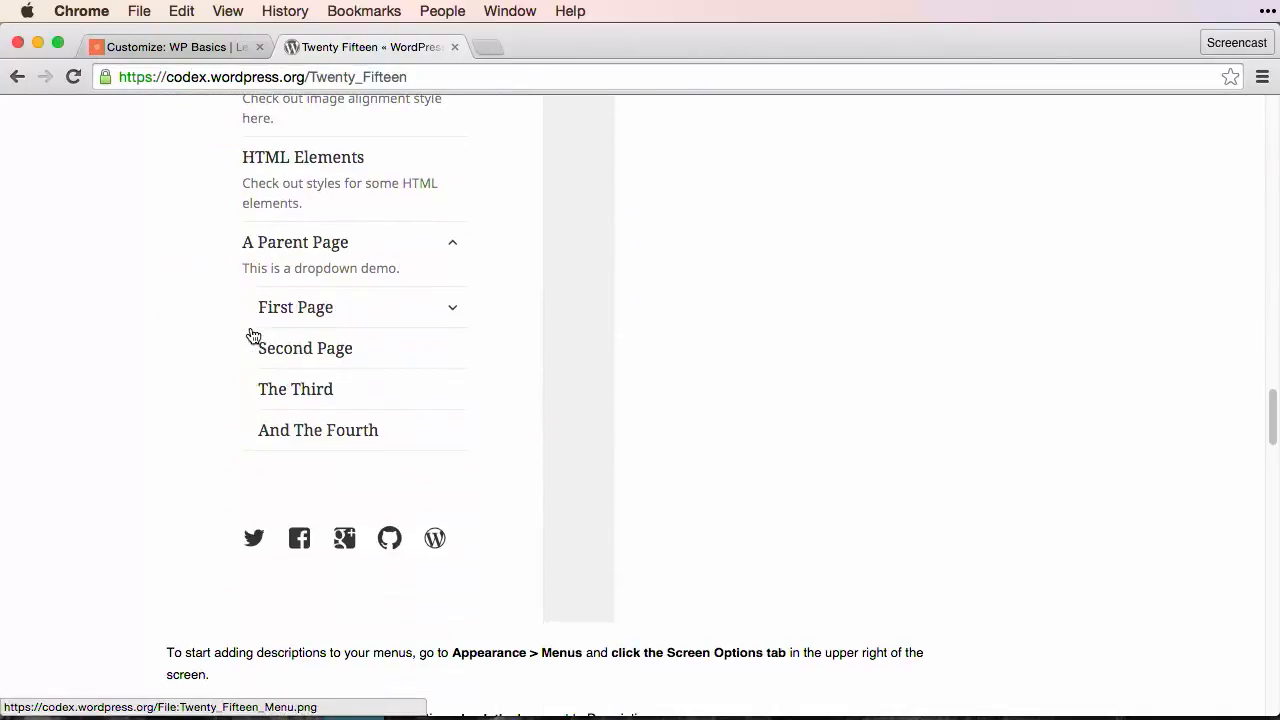
scroll(253, 336, "down", 10)
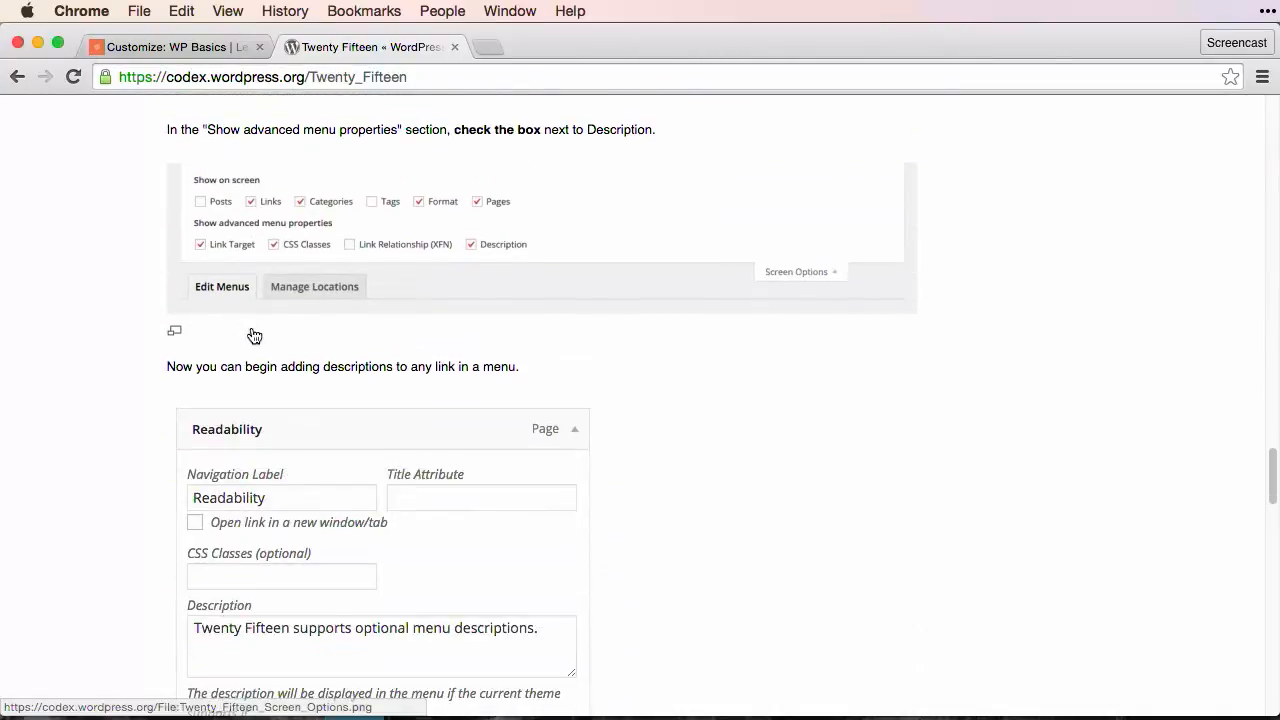
scroll(253, 336, "down", 10)
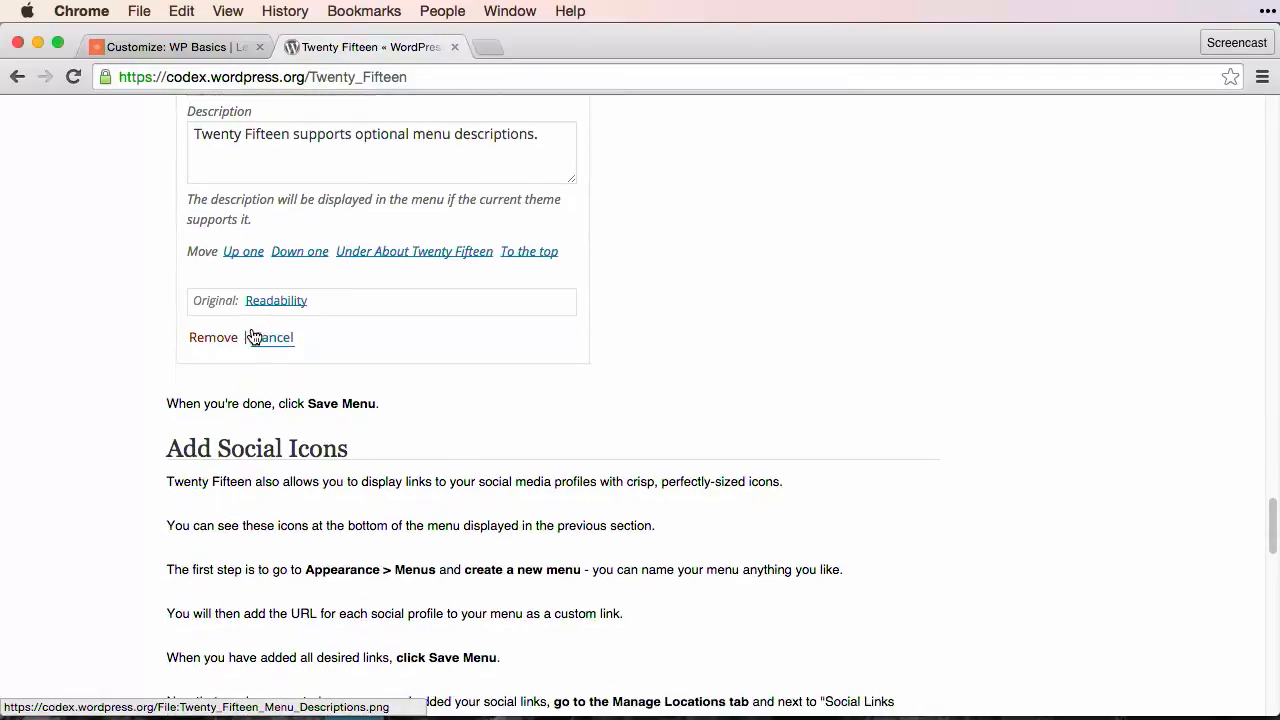
scroll(253, 336, "down", 6)
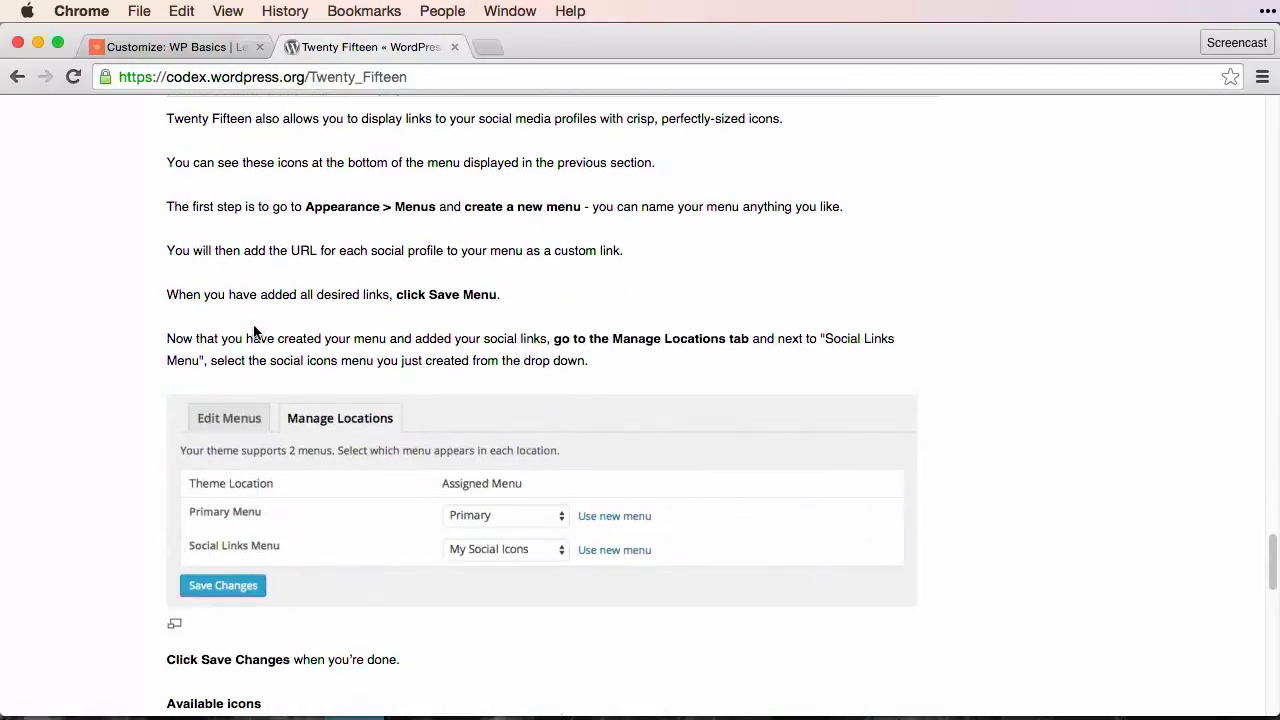
scroll(260, 331, "down", 5)
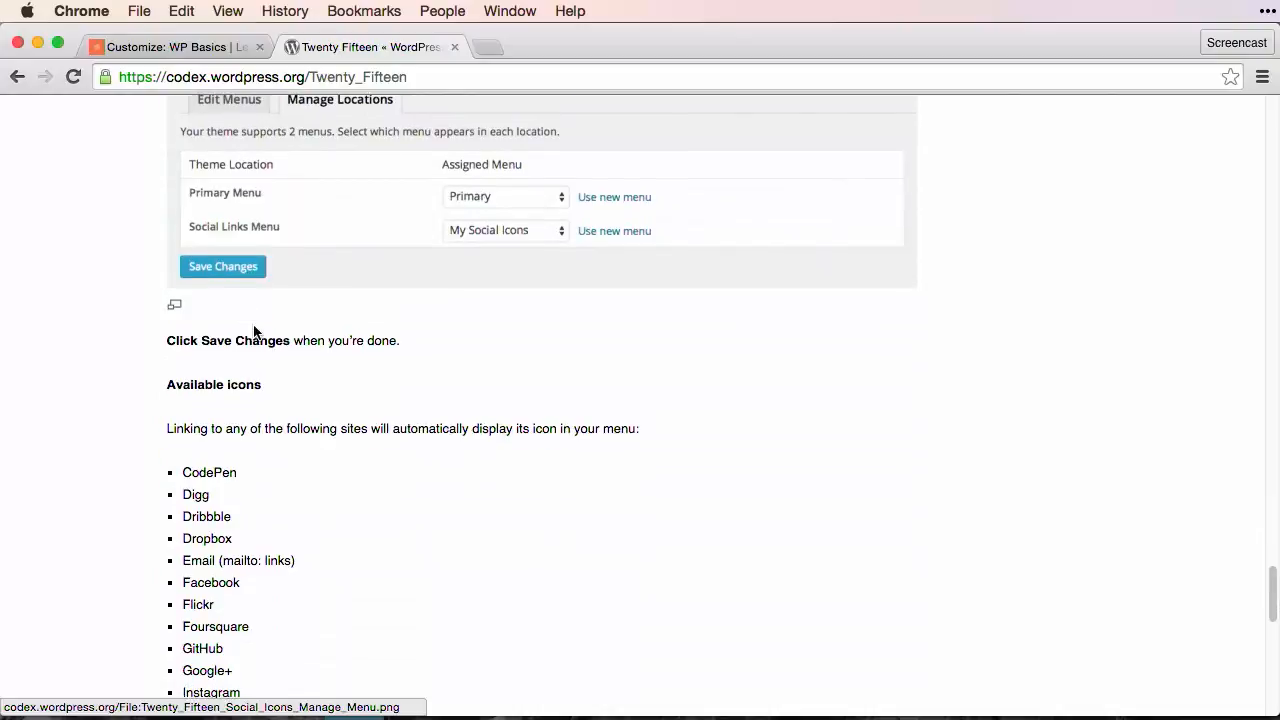
scroll(254, 330, "down", 3)
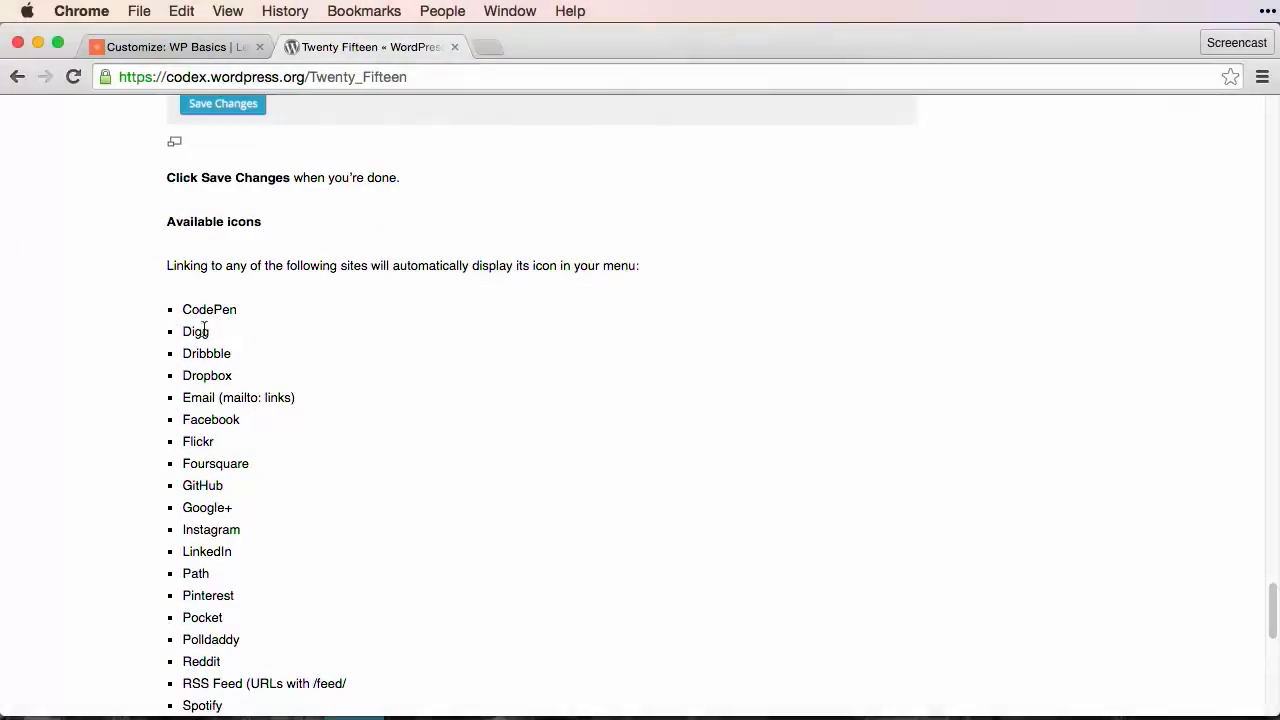
scroll(207, 326, "down", 2)
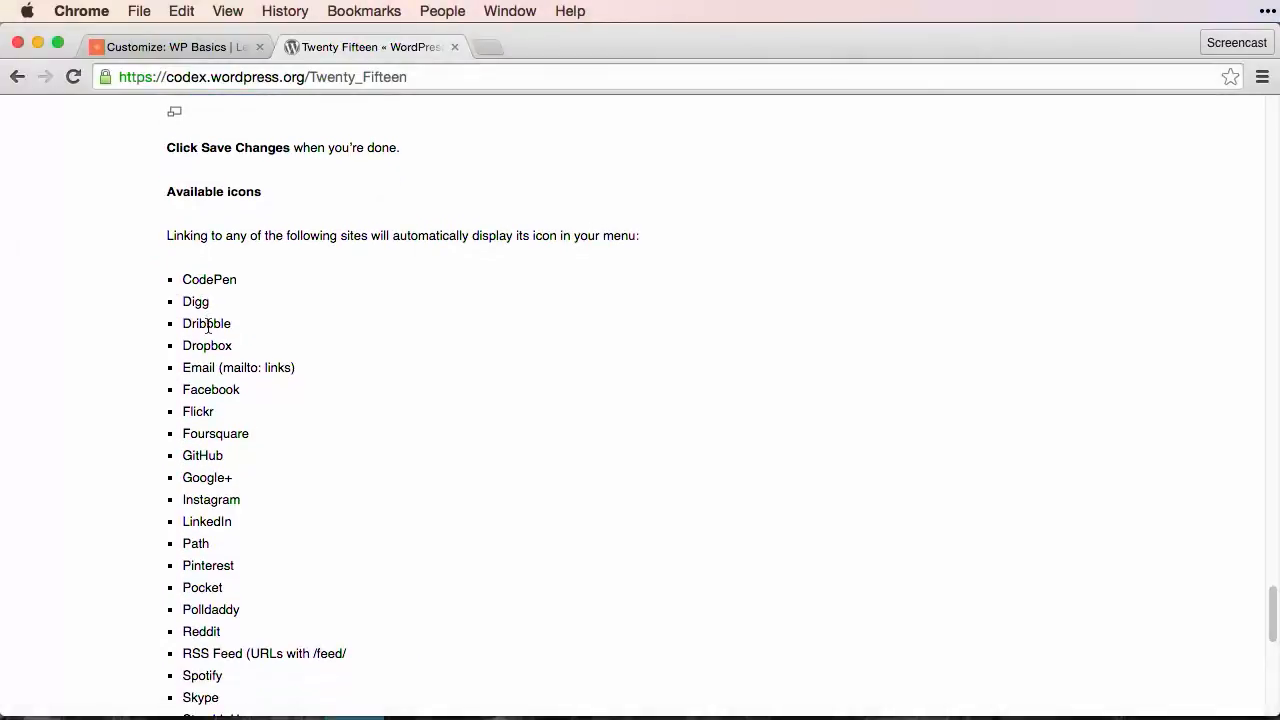
Step: Copy "mailto:" from the Codex list's Email entry and use it with the contact's email address as a new custom link URL in Social Menu
double_click(240, 325)
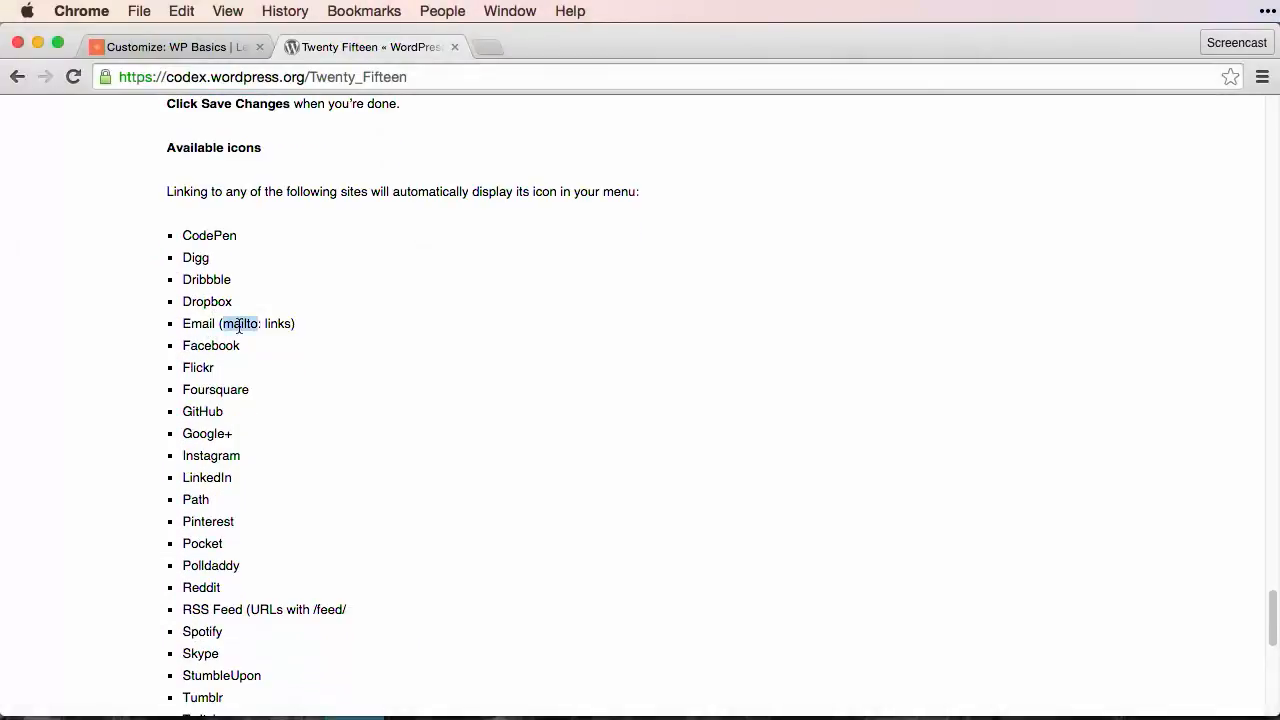
key("shift+Right")
key("super+c")
key("super+1")
left_click(260, 329)
left_click(494, 229)
key("super+a")
key("super+v")
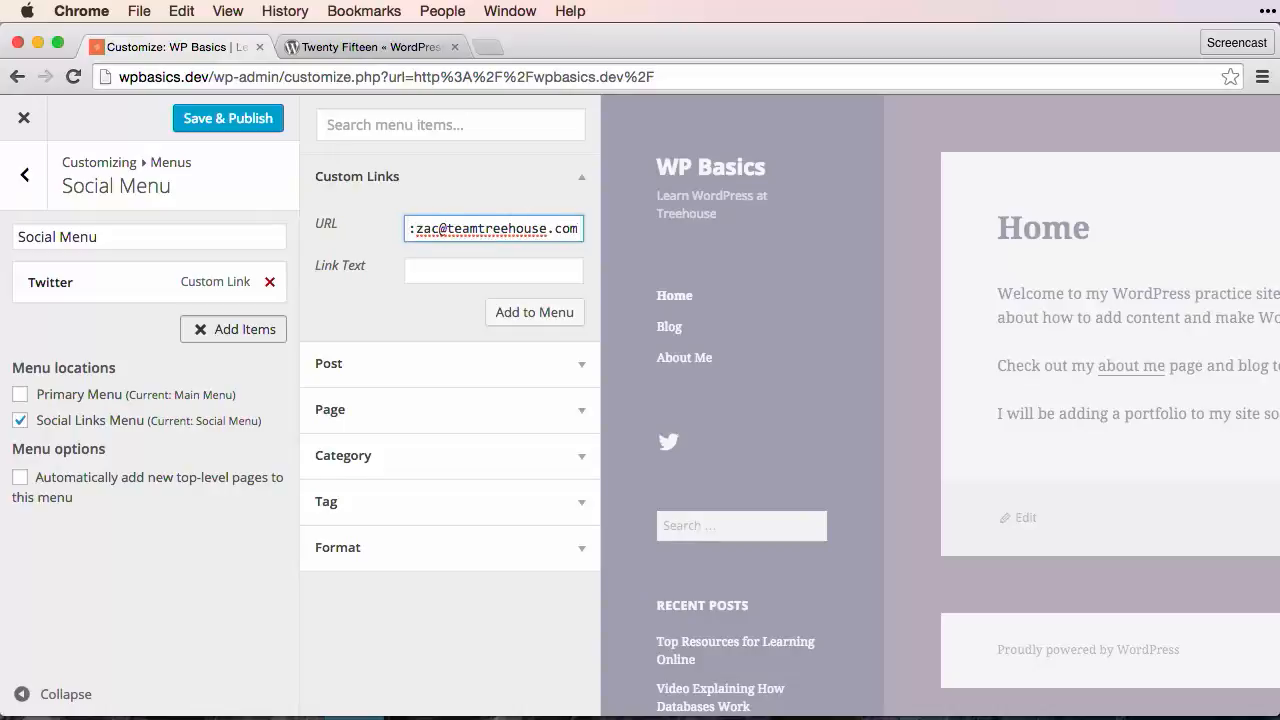
Step: Set the mailto link's text to "Email" and add it to Social Menu
left_click(520, 269)
type("Email")
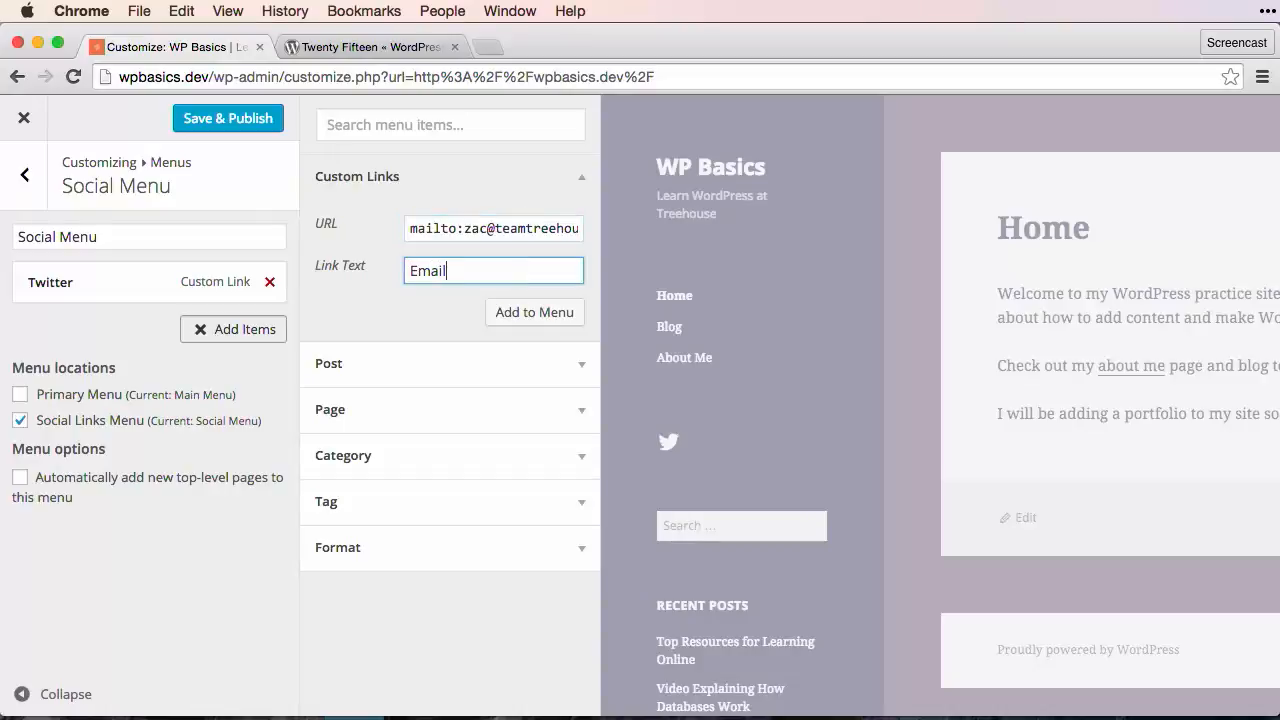
left_click(556, 312)
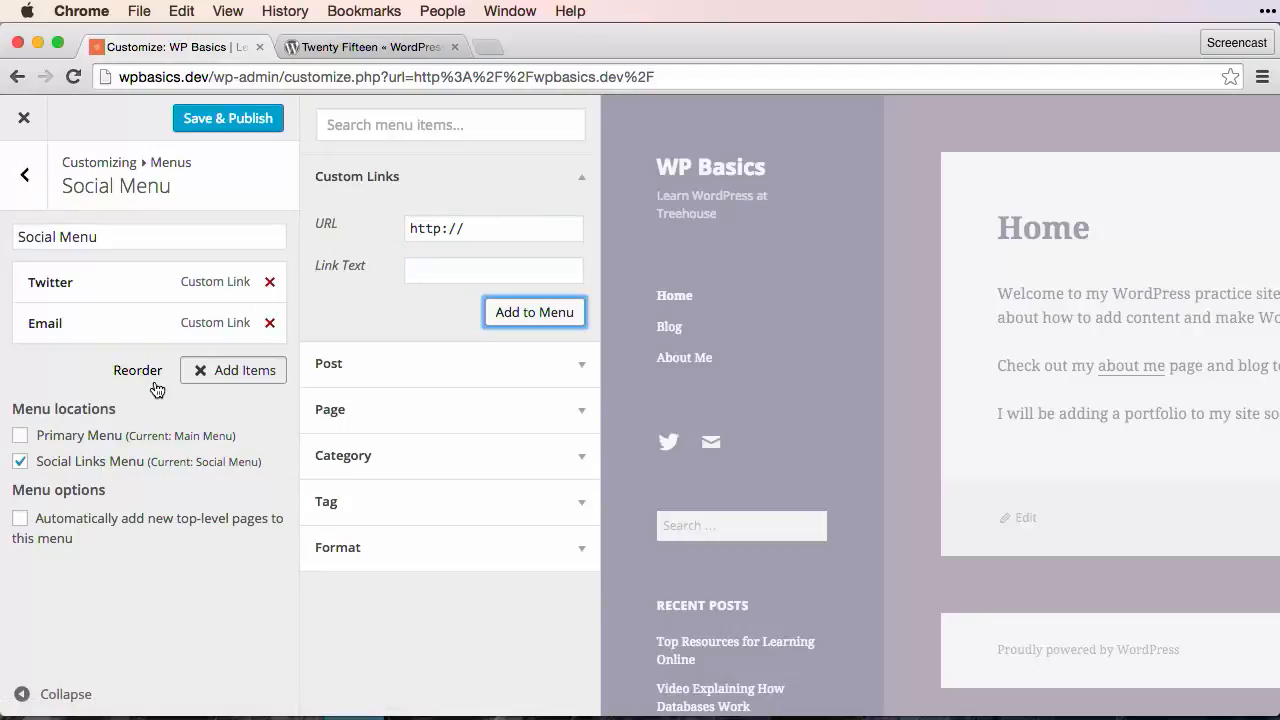
Step: Finish adding items to Social Menu and return to the Customizer's main list of settings
left_click(201, 373)
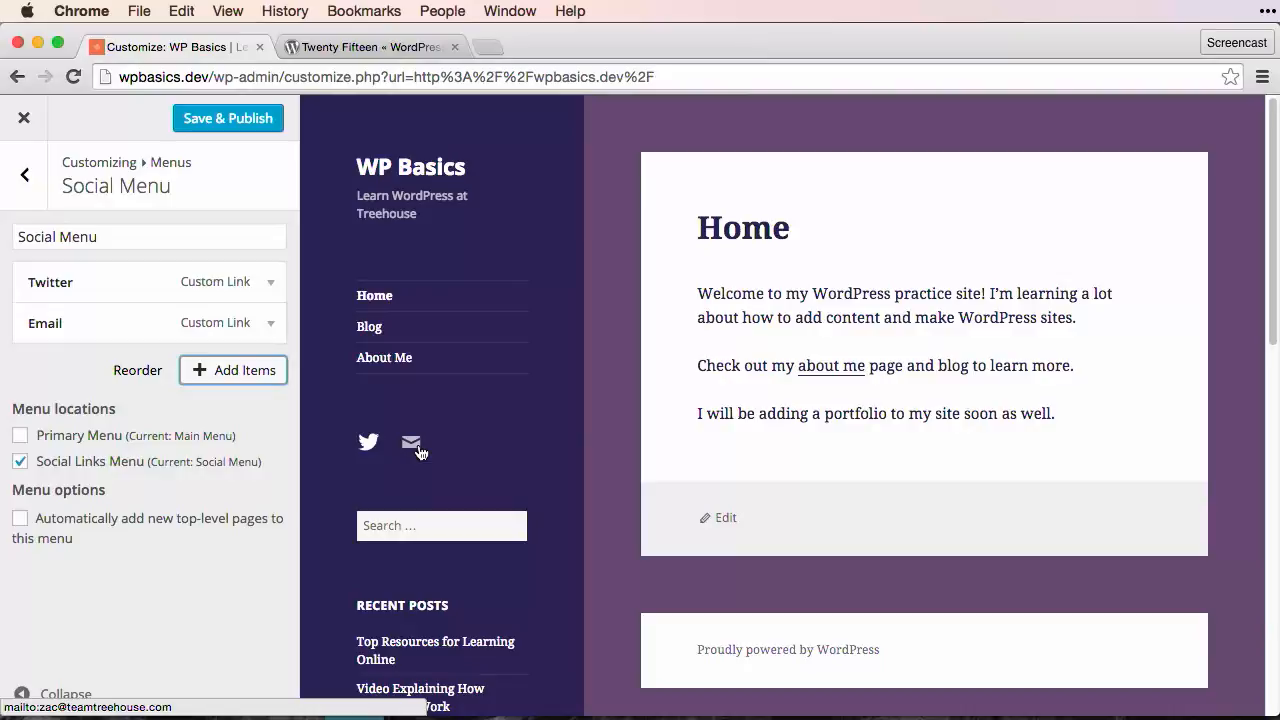
left_click(24, 175)
left_click(10, 196)
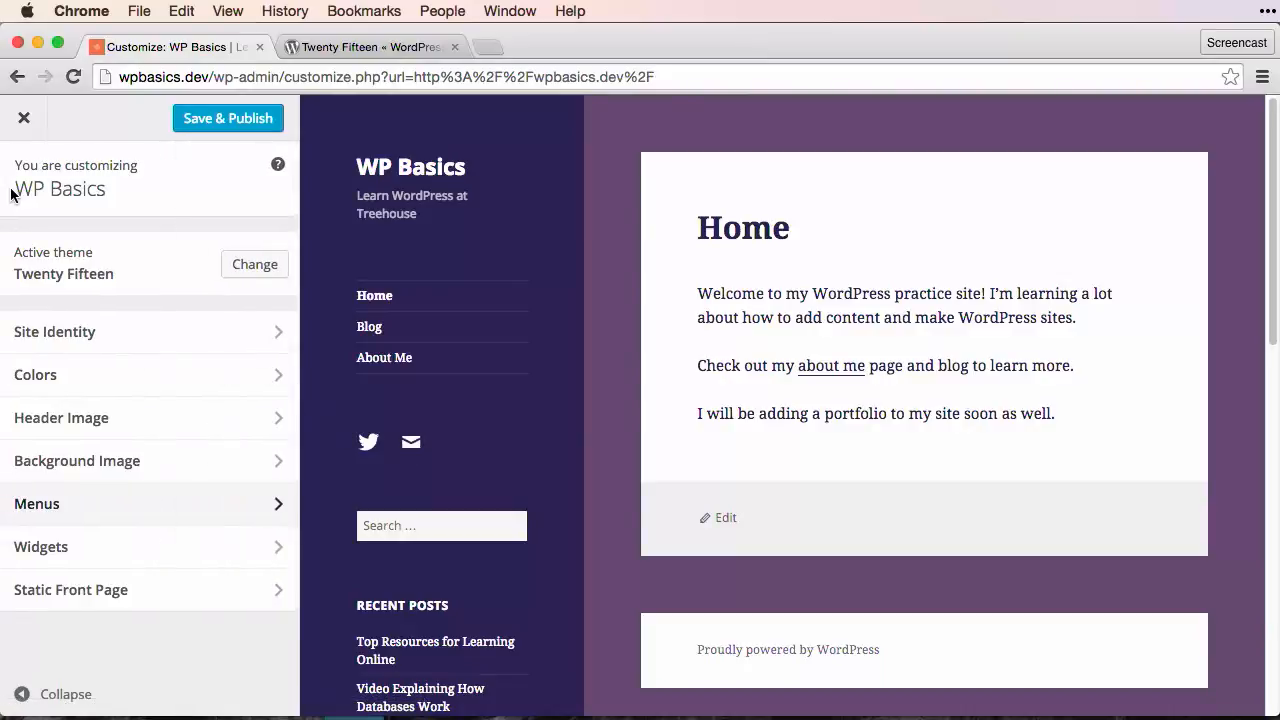